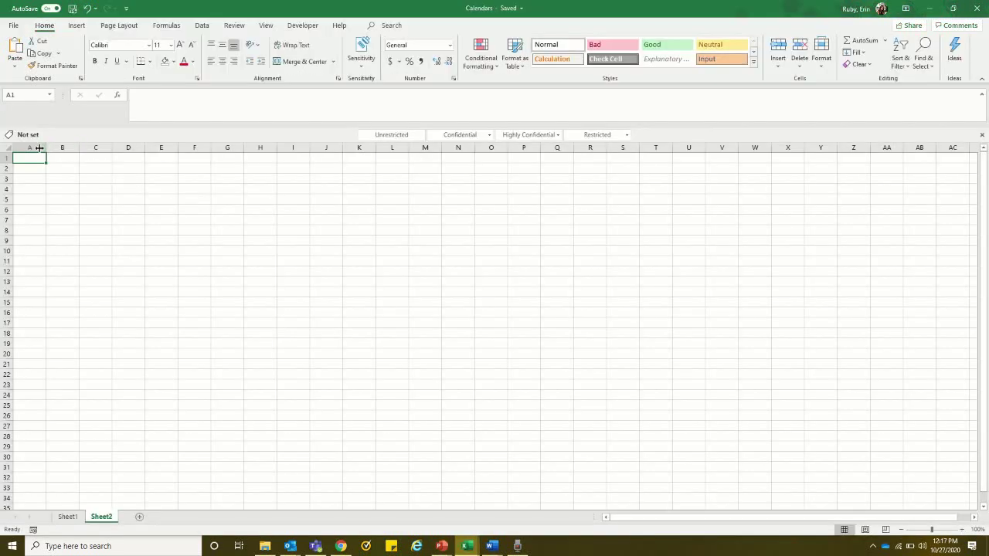
Set the width of columns A through AA to 5.
left_click_drag(28, 147, 889, 148)
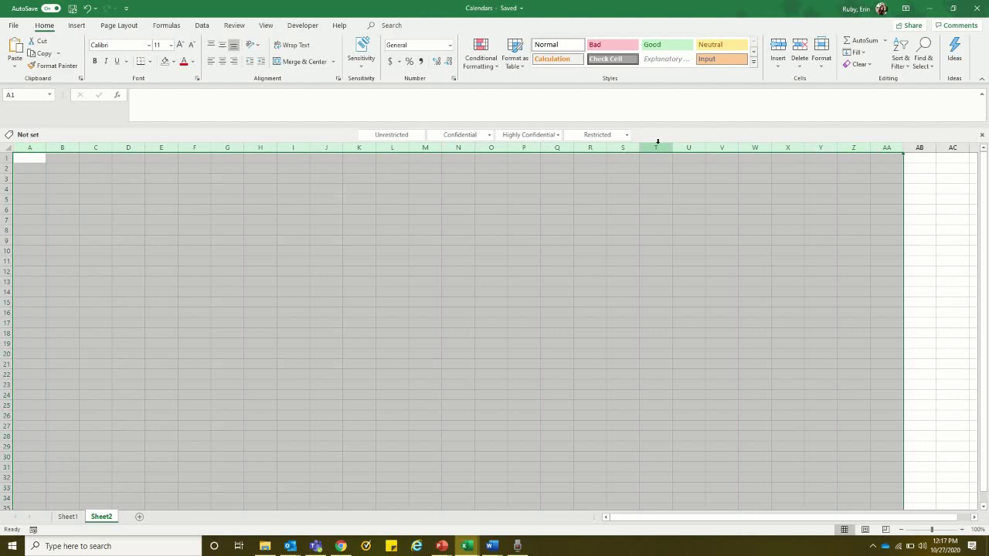
right_click(657, 145)
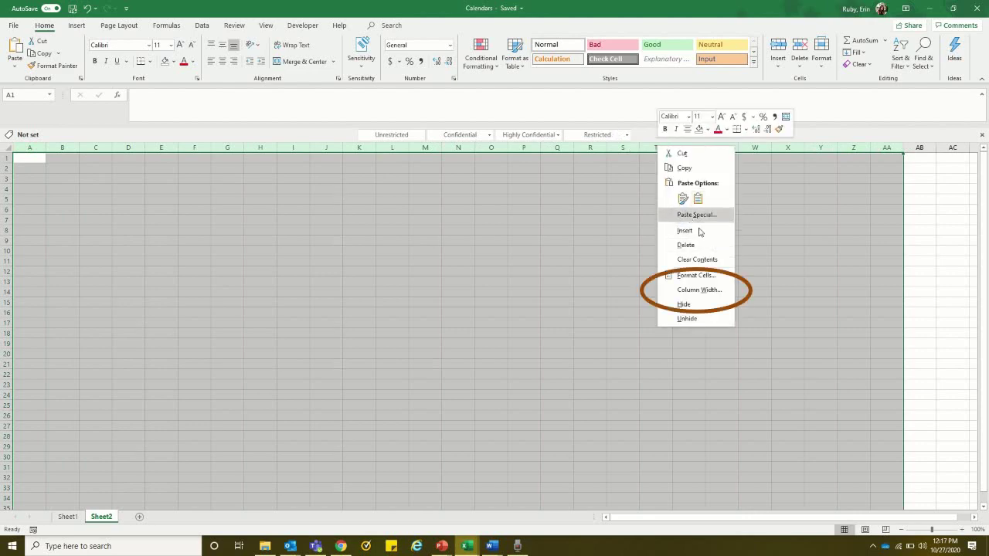
left_click(697, 290)
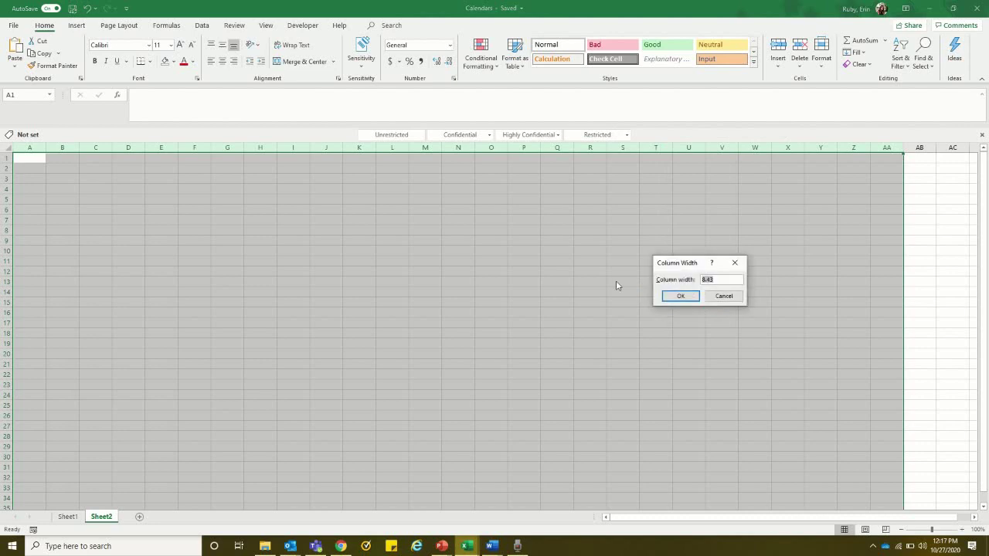
type("5")
key("Return")
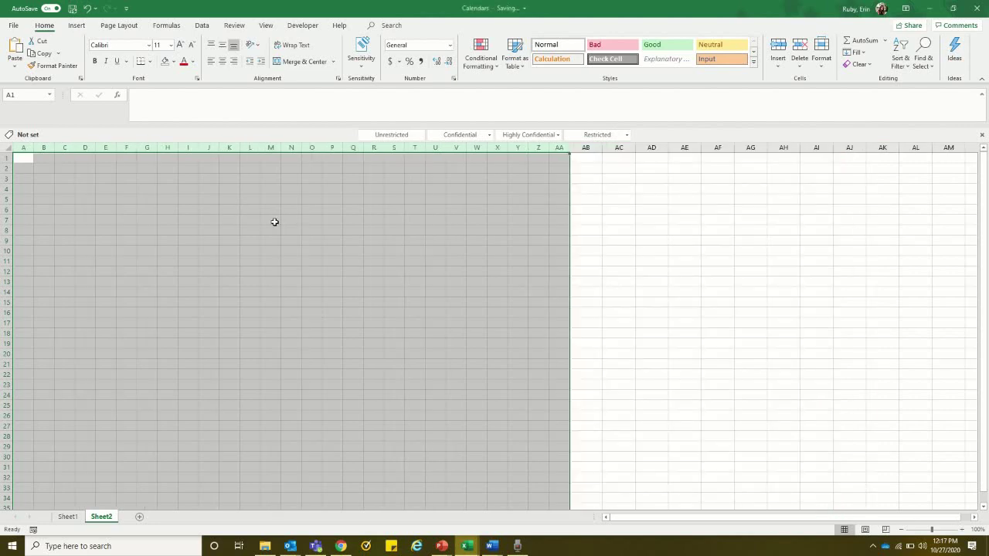
left_click(121, 196)
Set the height of rows 1 through 35 to 25.
left_click_drag(6, 158, 3, 505)
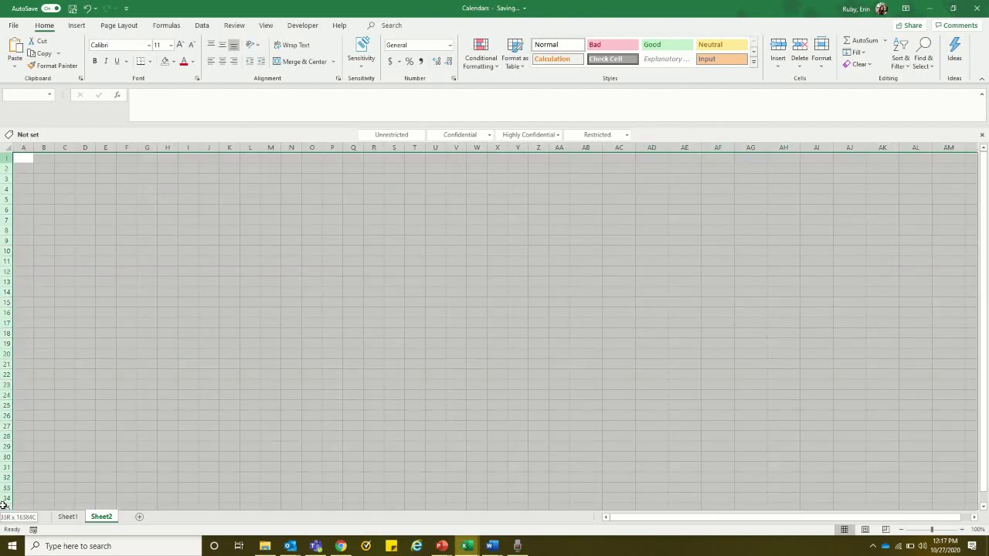
right_click(6, 345)
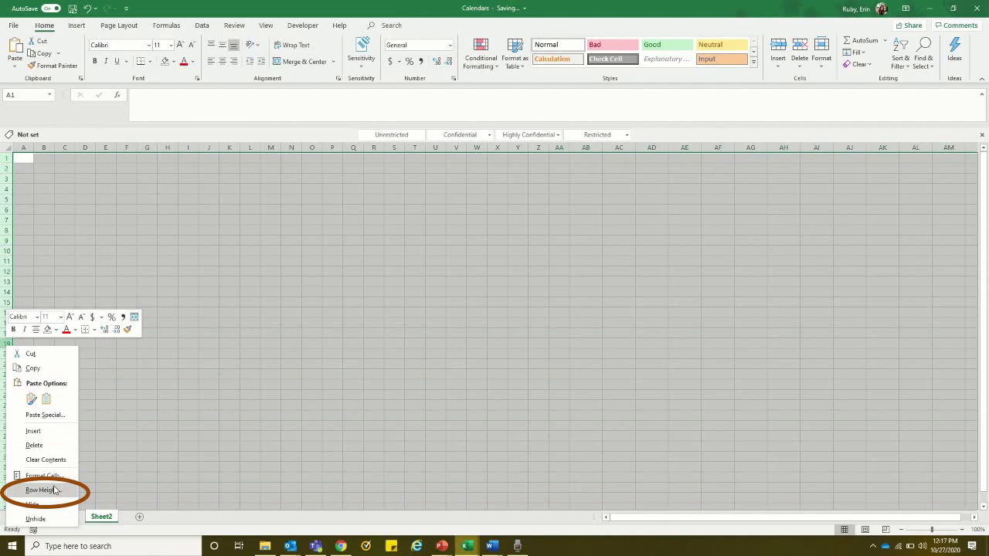
left_click(53, 488)
type("25")
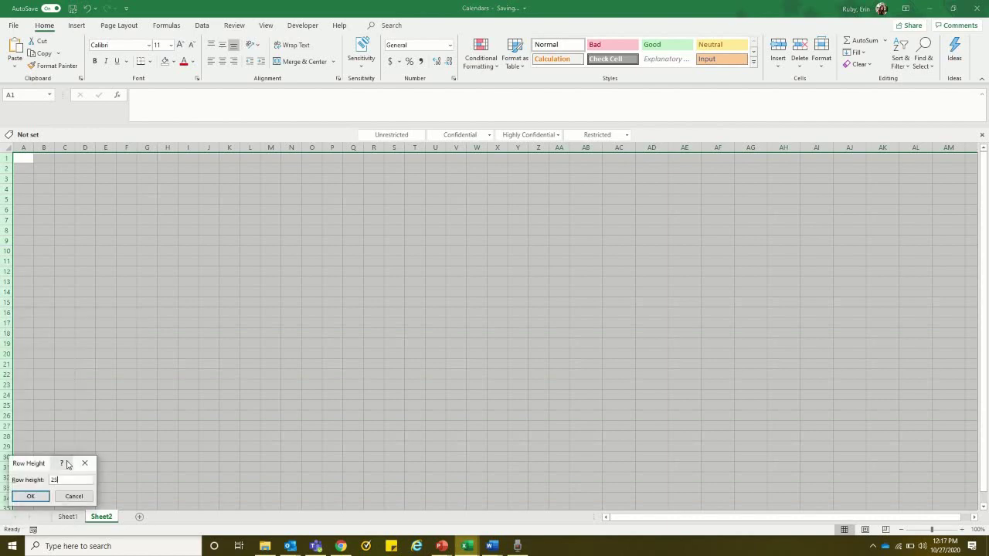
key("Return")
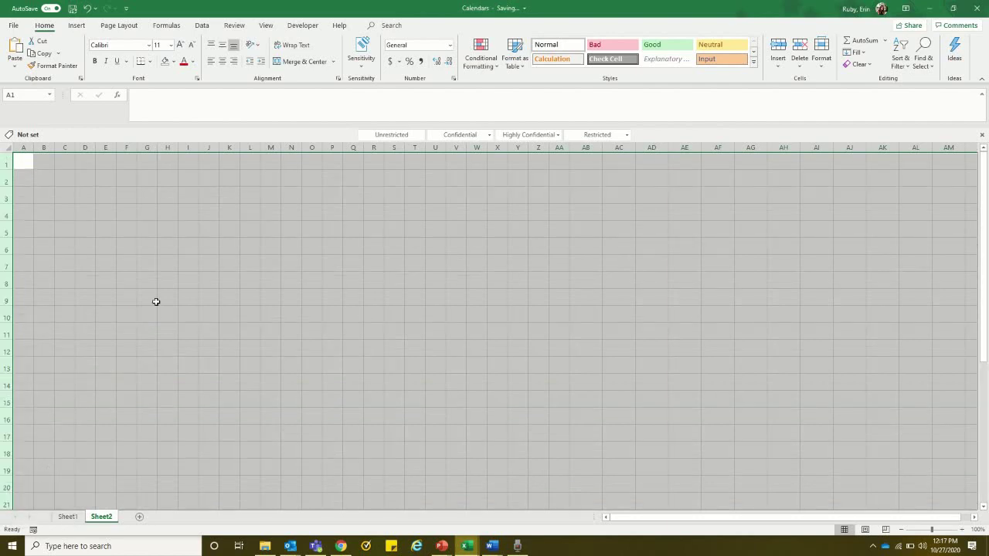
left_click(182, 229)
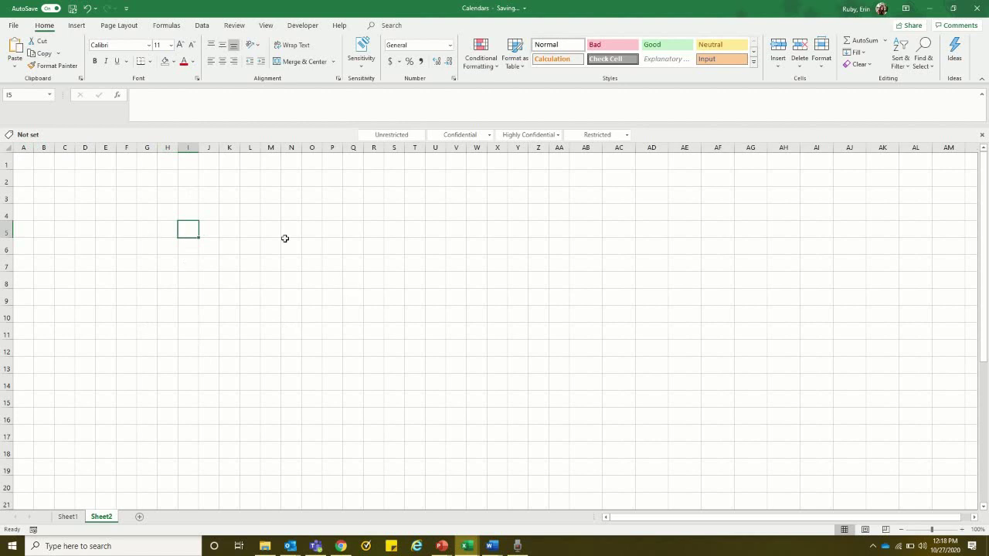
Enter the weekday initials s, m, t, w, t, f, s across cells I3 to O3.
left_click(188, 211)
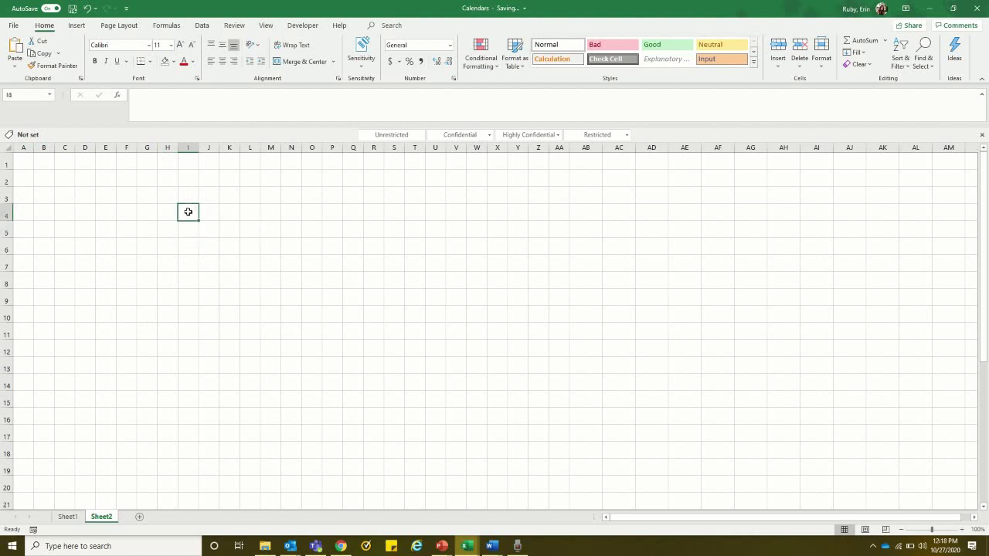
left_click(187, 196)
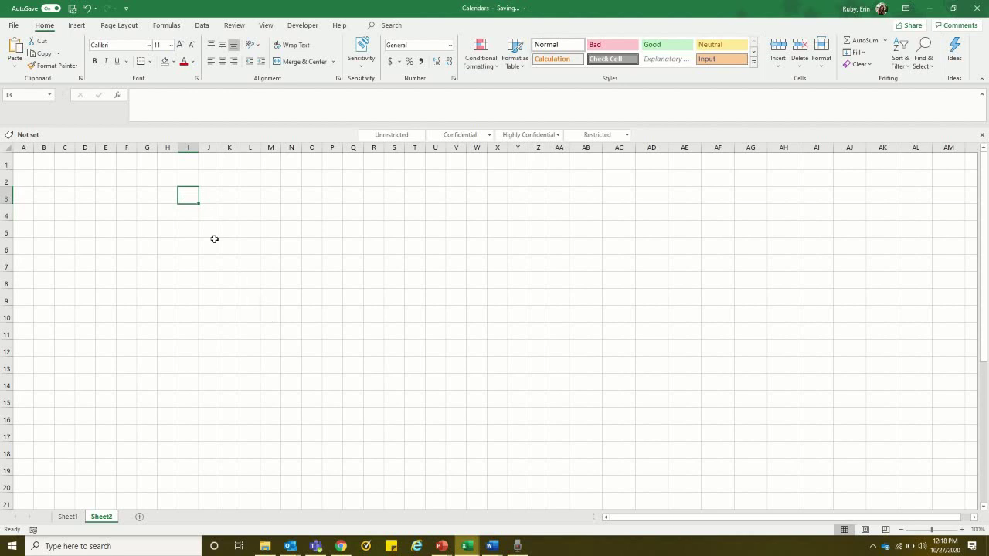
type("s")
left_click(209, 200)
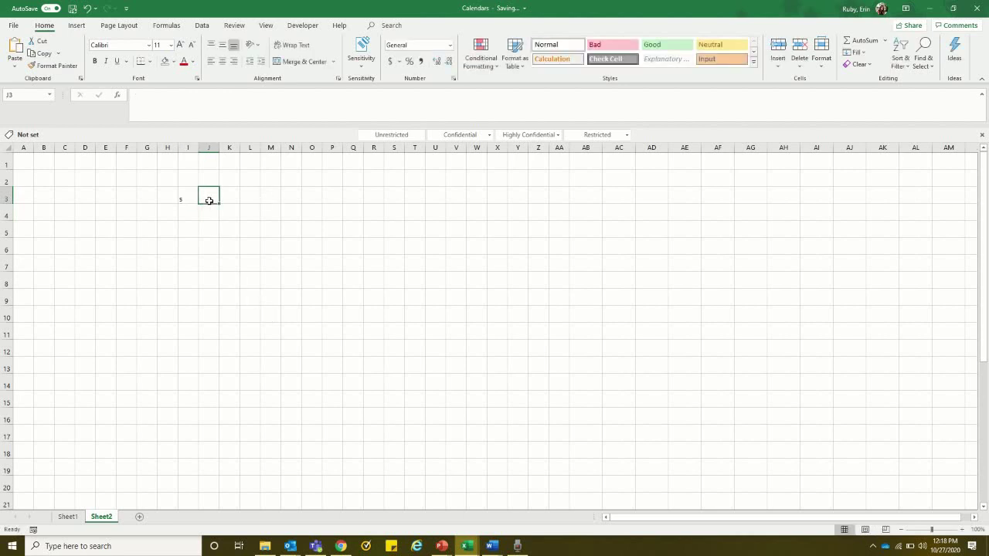
type("m")
left_click(229, 198)
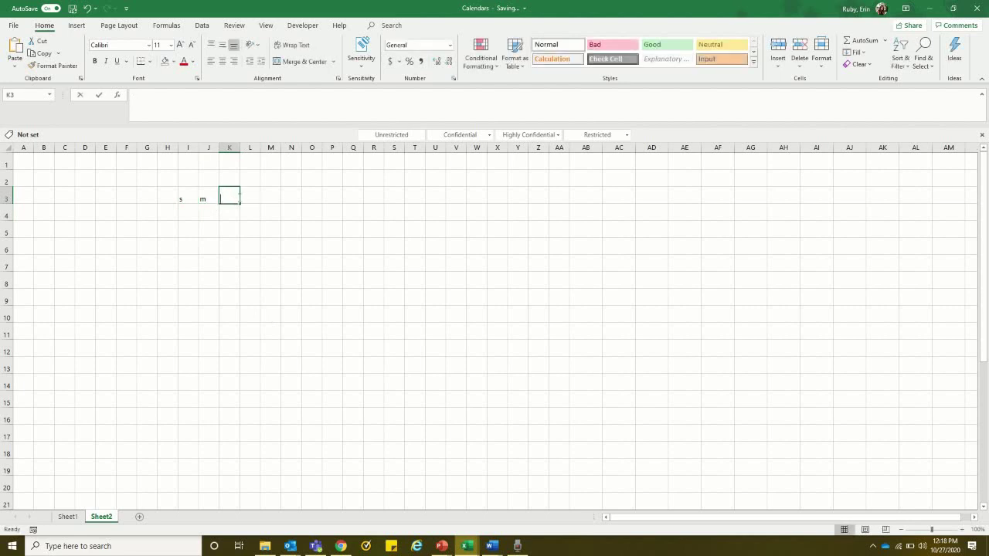
type("t")
left_click(249, 199)
type("w")
left_click(271, 199)
type("t")
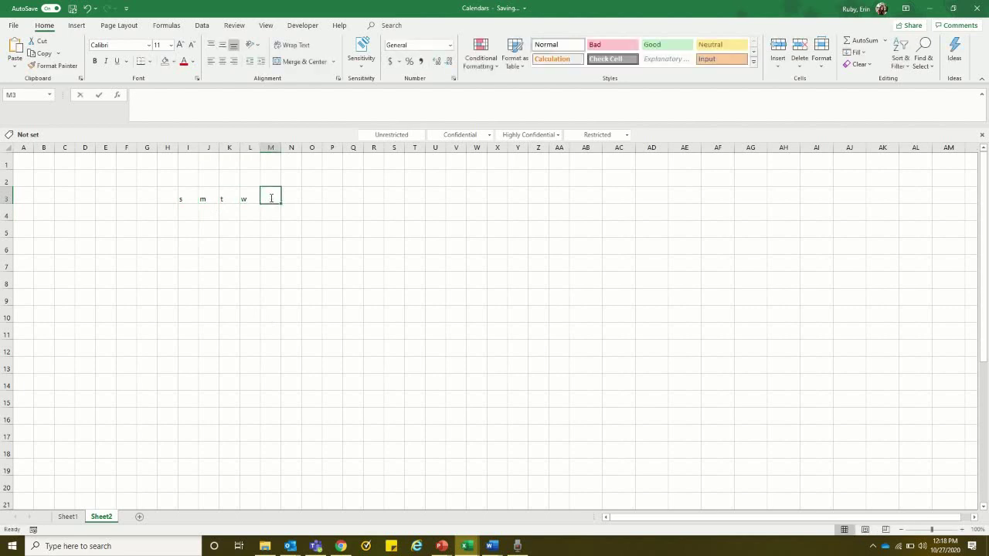
left_click(287, 199)
type("f")
left_click(316, 198)
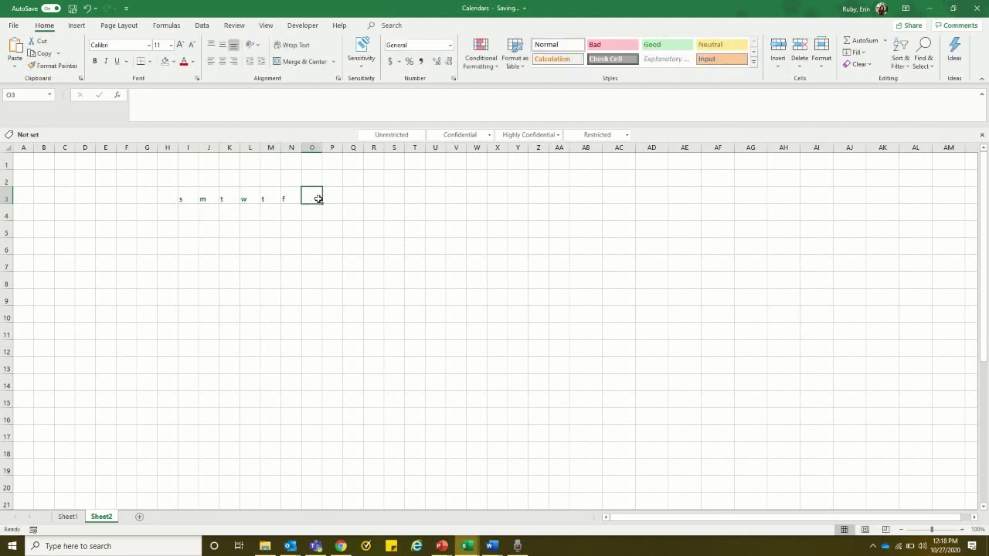
type("s")
left_click(317, 233)
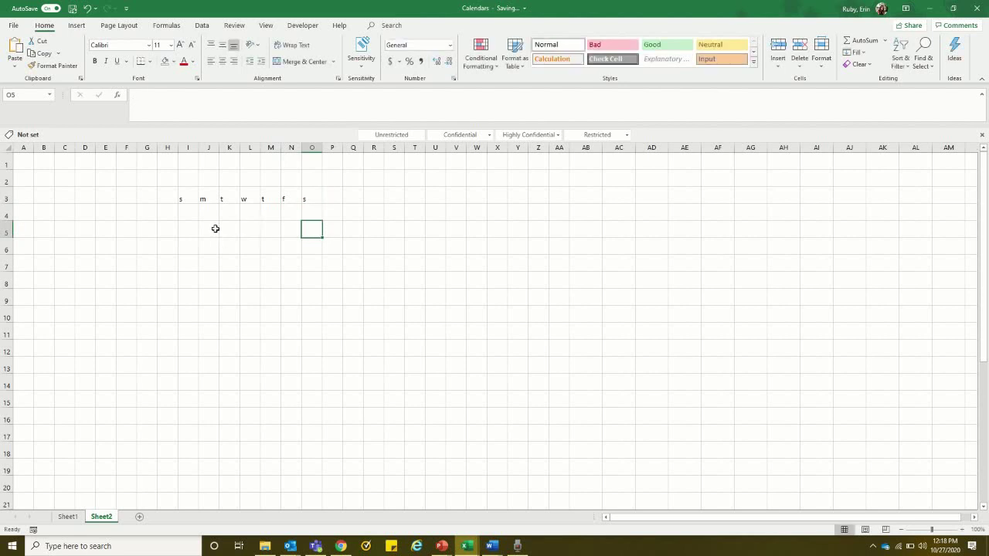
Check the October 2020 system calendar and enter the dates 1, 2 and 3 in cells M4 to O4.
left_click(949, 545)
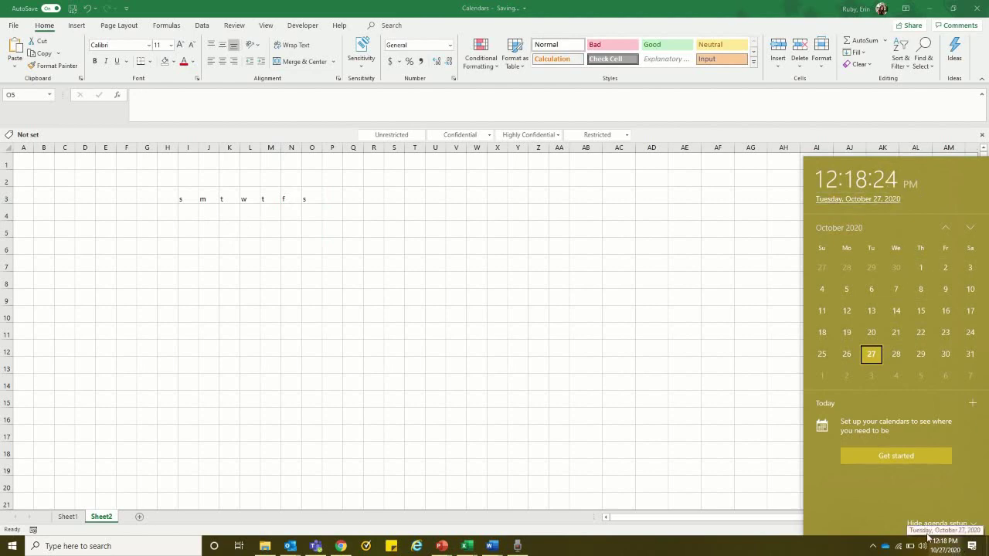
left_click(948, 545)
left_click(268, 214)
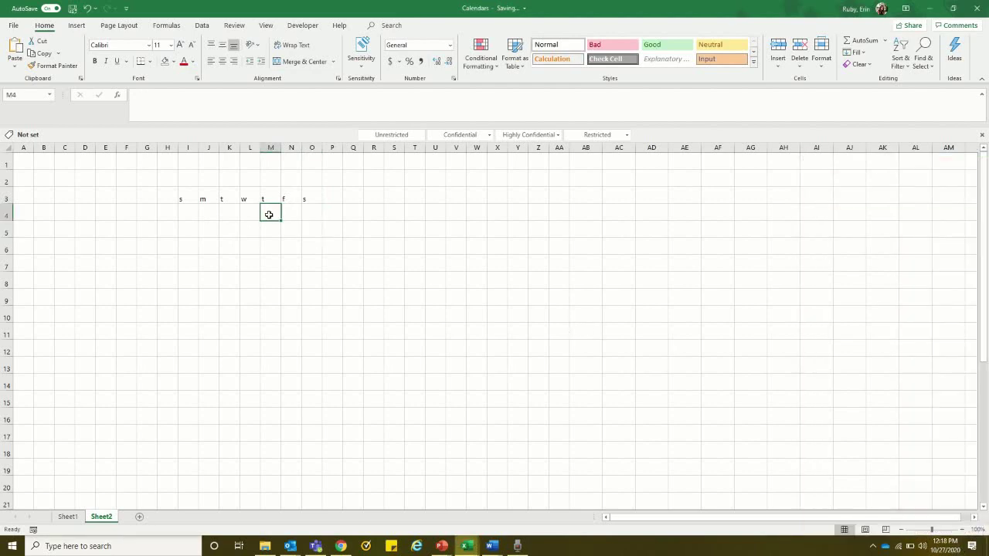
type("1")
key("Tab")
type("2")
key("Tab")
type("3")
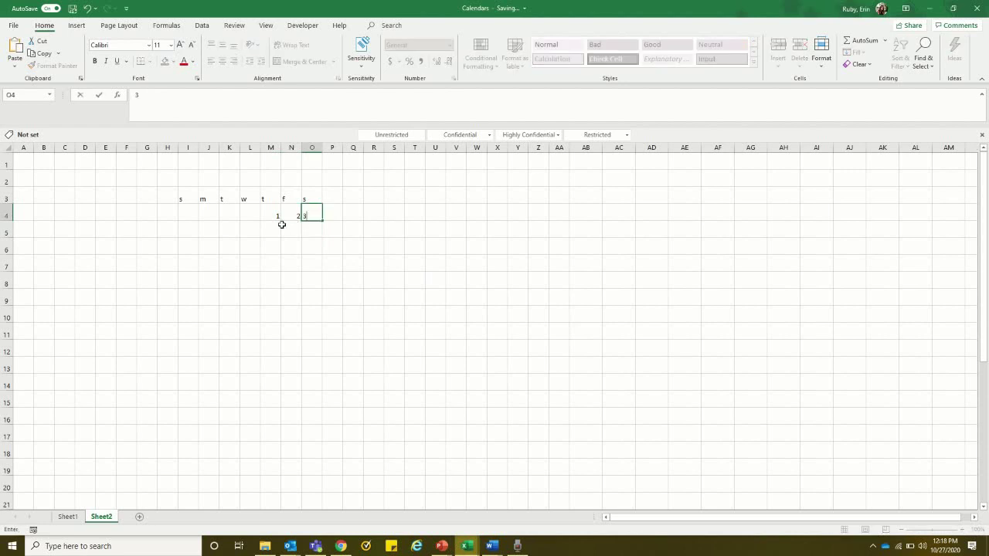
Enter 4 in I5 and 5 in J5, and extend the series across row 5 to 10 in O5.
left_click(186, 235)
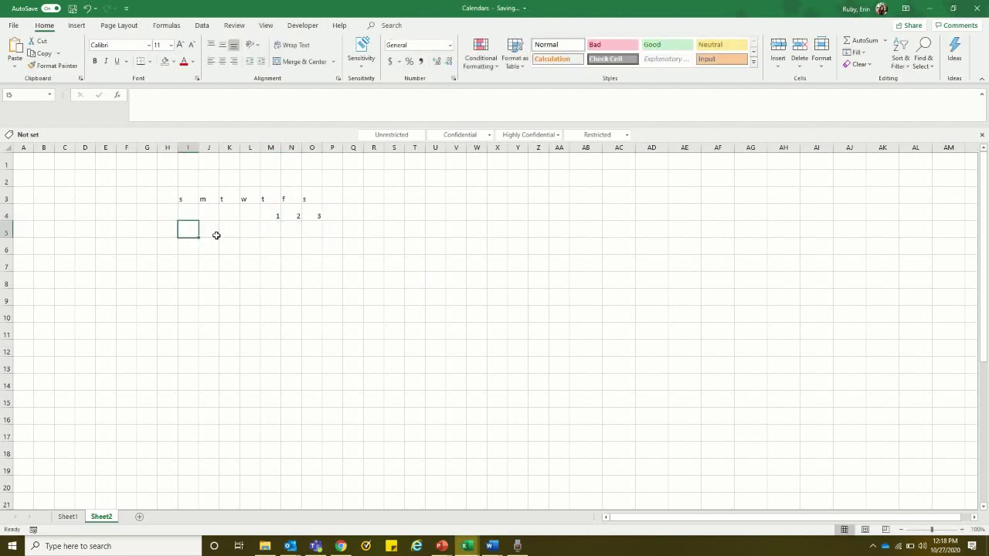
type("4")
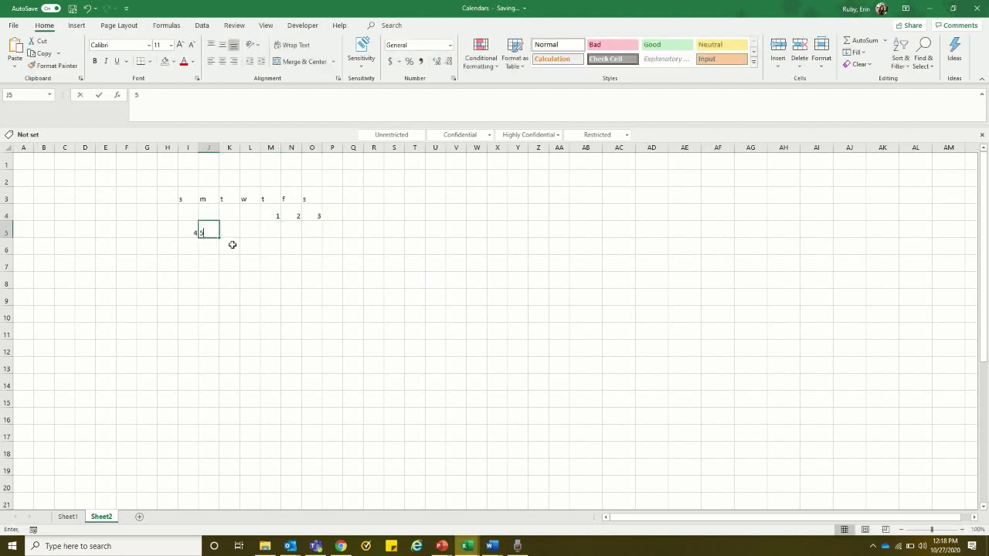
key("Tab")
type("5")
key("Return")
left_click_drag(196, 234, 319, 240)
left_click(276, 264)
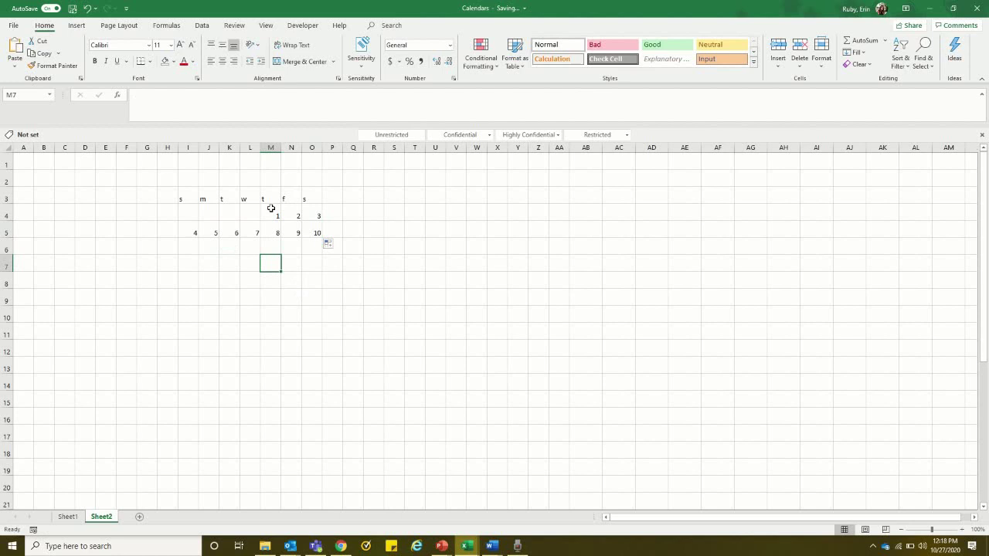
Extend the weekly date series in columns M, N and O down to row 8, ending with 29, 30 and 31.
left_click_drag(271, 205, 278, 286)
left_click_drag(293, 217, 289, 283)
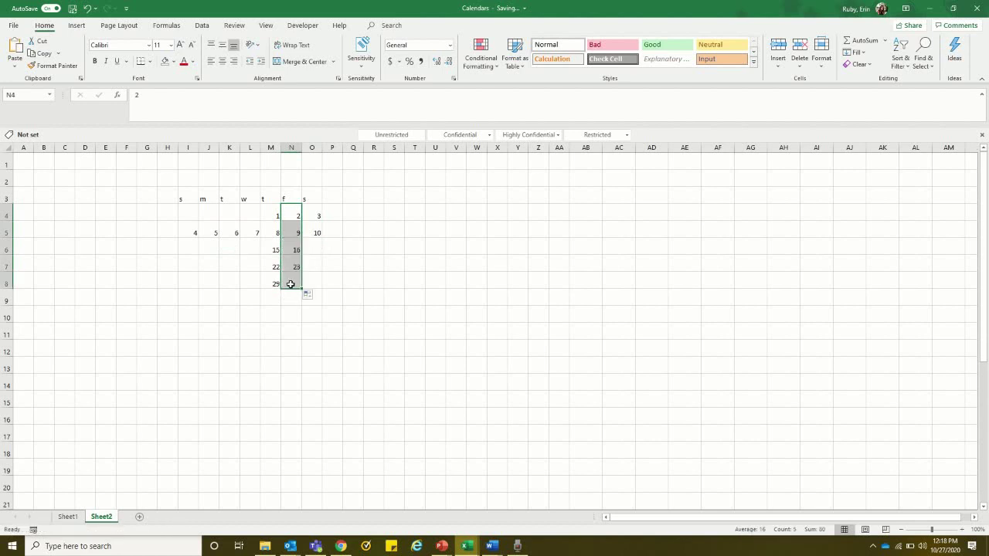
left_click(942, 548)
left_click(766, 454)
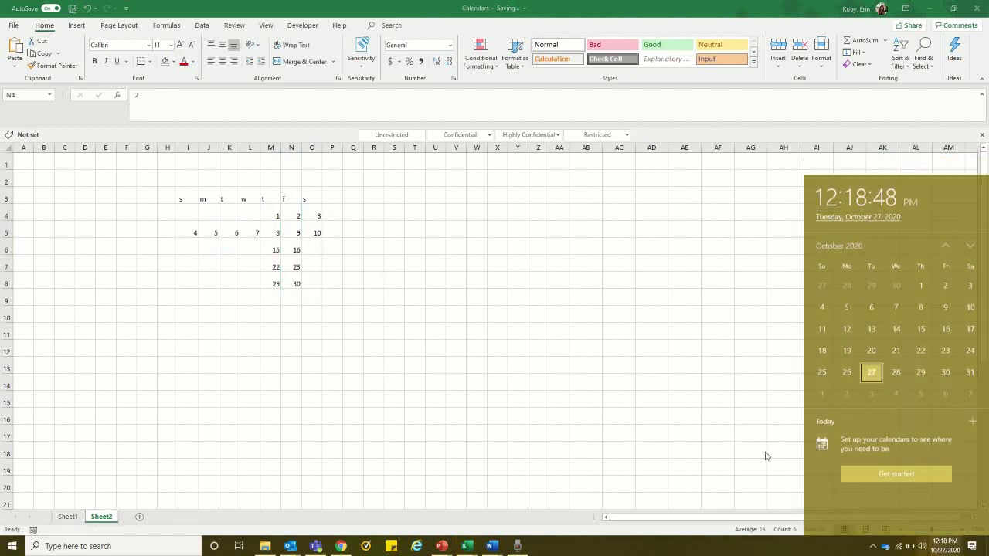
left_click_drag(314, 213, 325, 284)
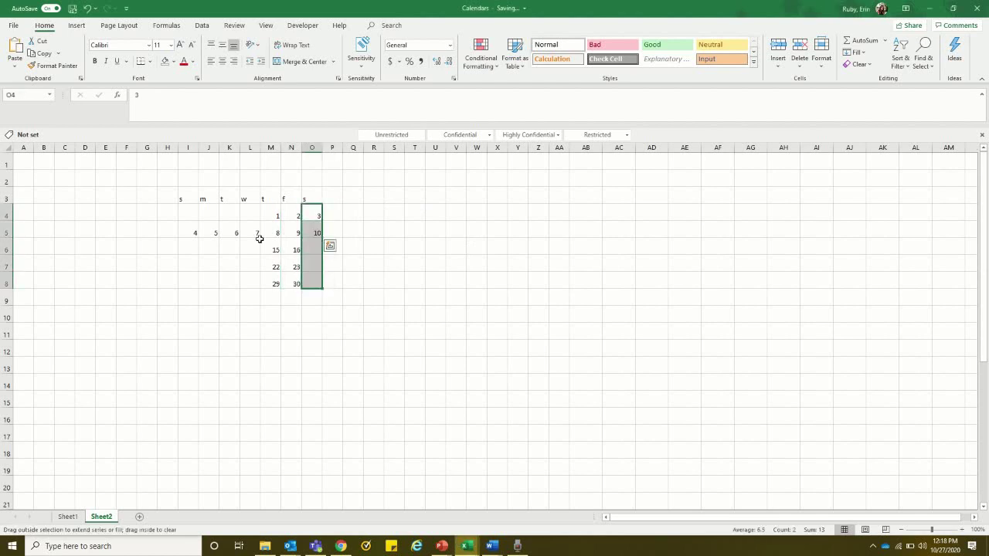
Enter 11 in I6 and 12 in J6, and extend the series across to 14 in L6.
left_click(194, 244)
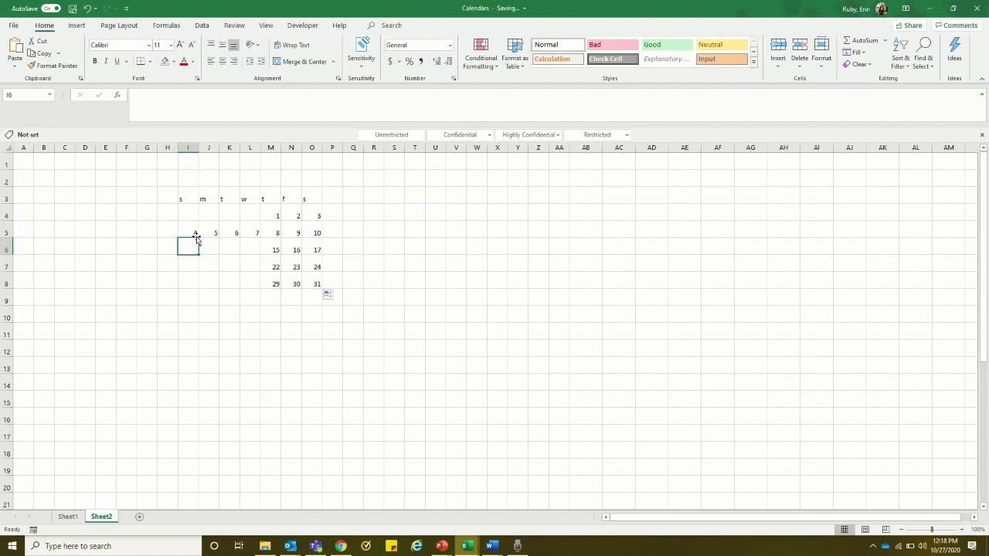
type("11")
left_click(209, 248)
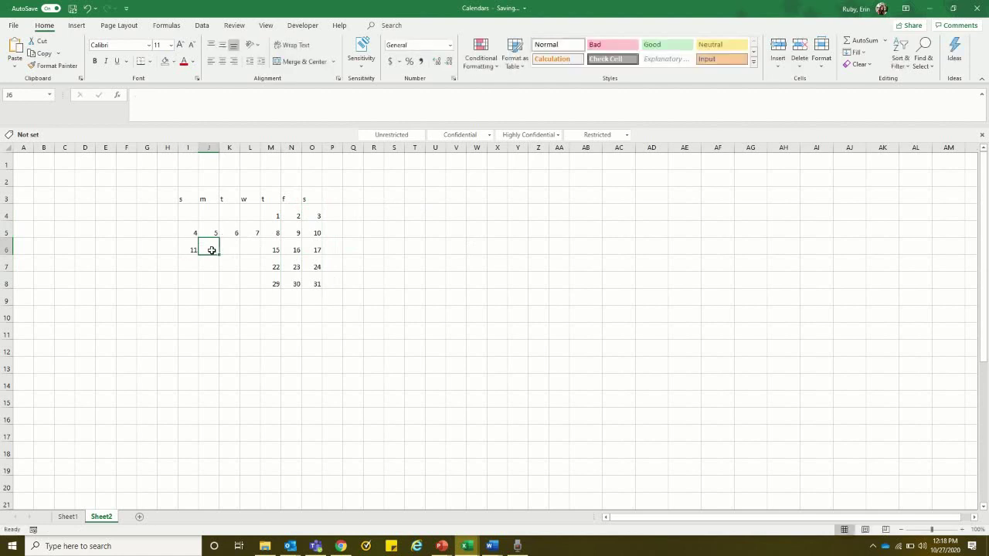
type("12")
left_click(190, 234)
left_click_drag(190, 247, 265, 255)
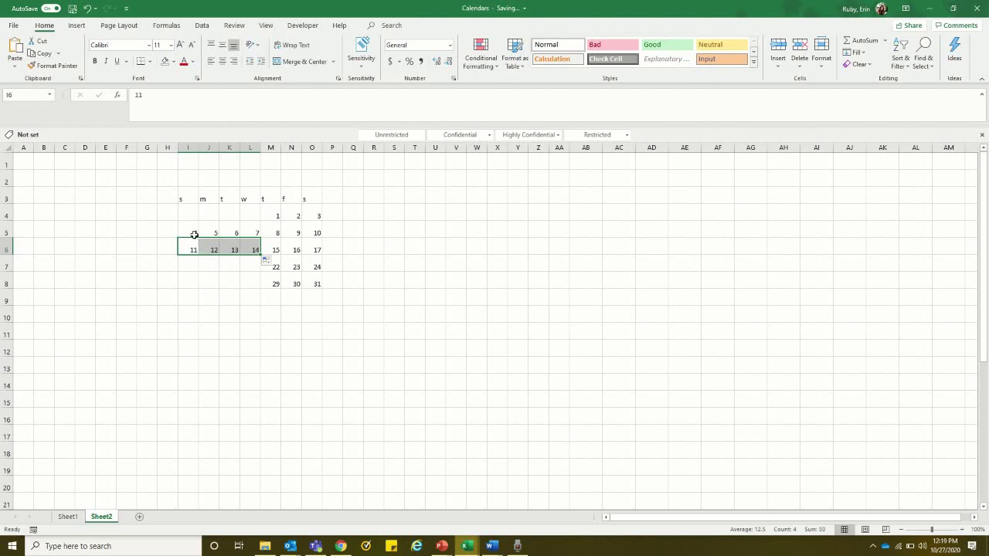
Extend the date series of I5 to L6 down to row 8, completing the month with 25 through 28.
left_click_drag(194, 234, 220, 285)
left_click_drag(230, 232, 258, 301)
left_click(251, 313)
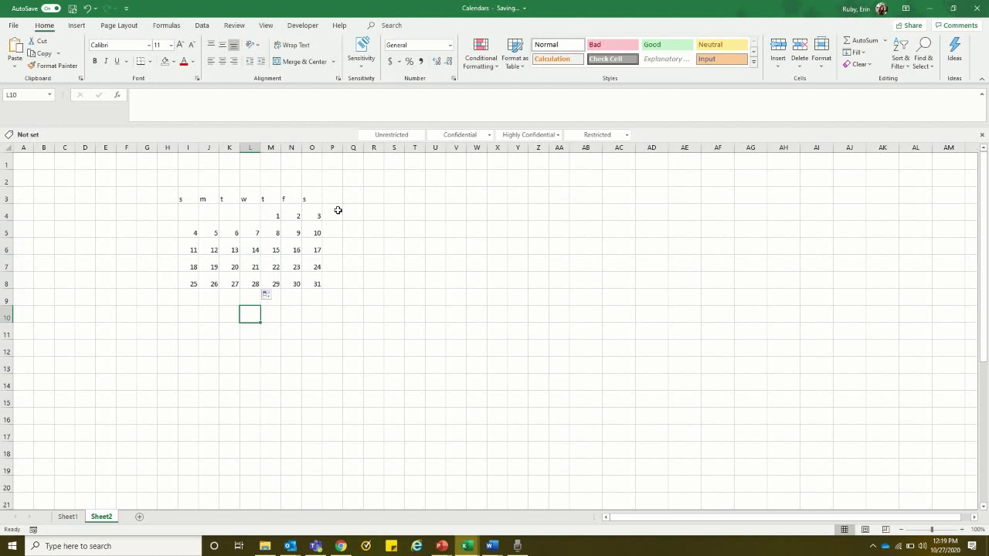
Delete the weekday initials from cells I3 to O3.
left_click_drag(185, 196, 313, 198)
key("Delete")
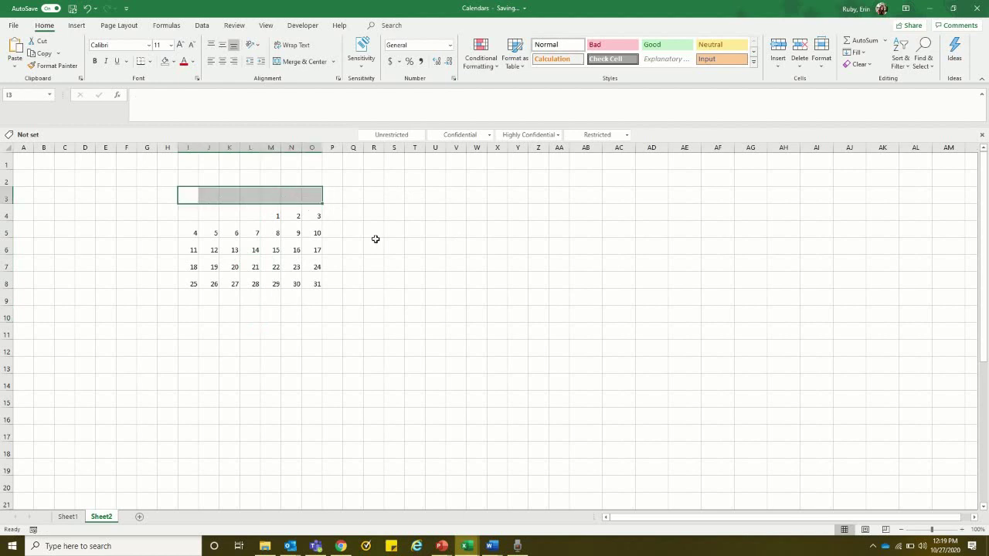
left_click(376, 239)
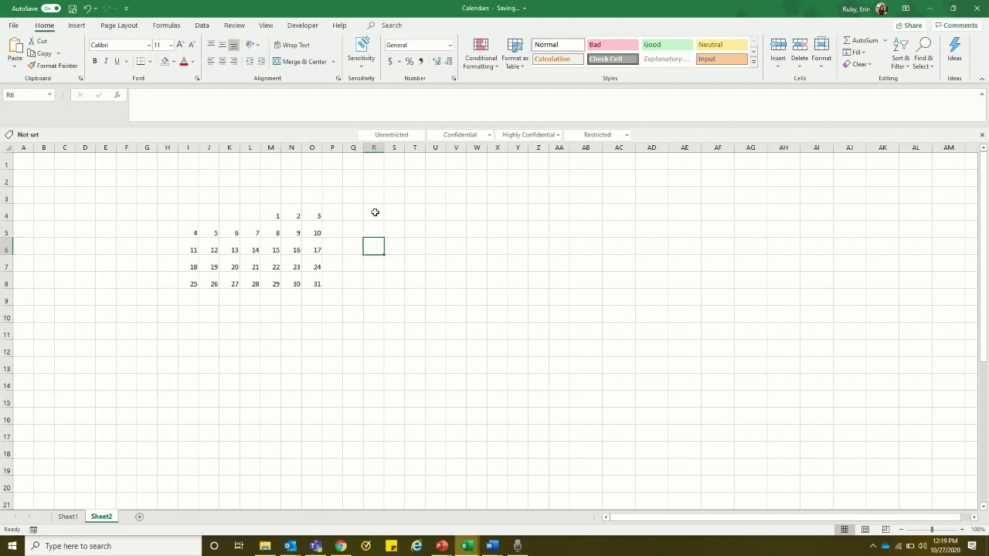
Fill date cell M4 and the empty key cell R4 with the same light green.
left_click(270, 210)
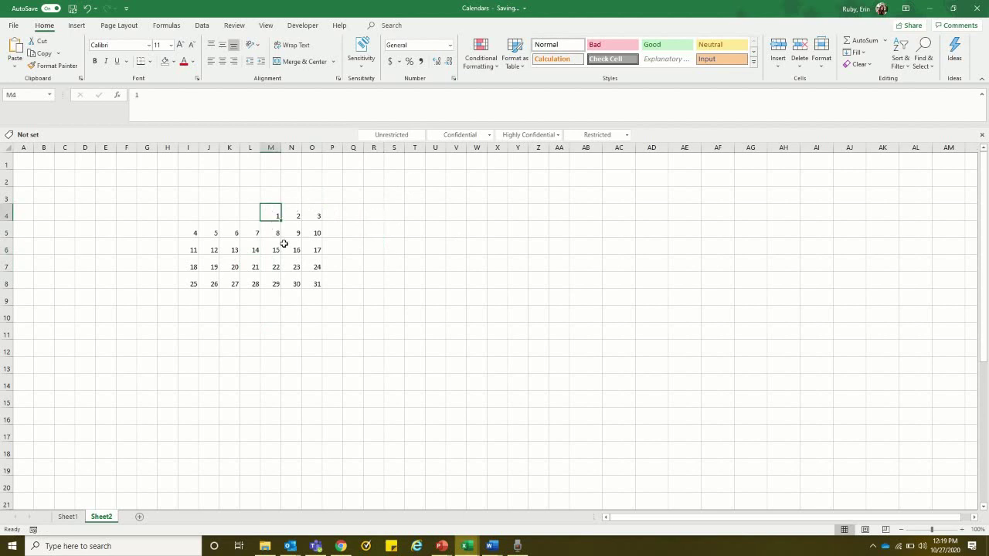
left_click(174, 61)
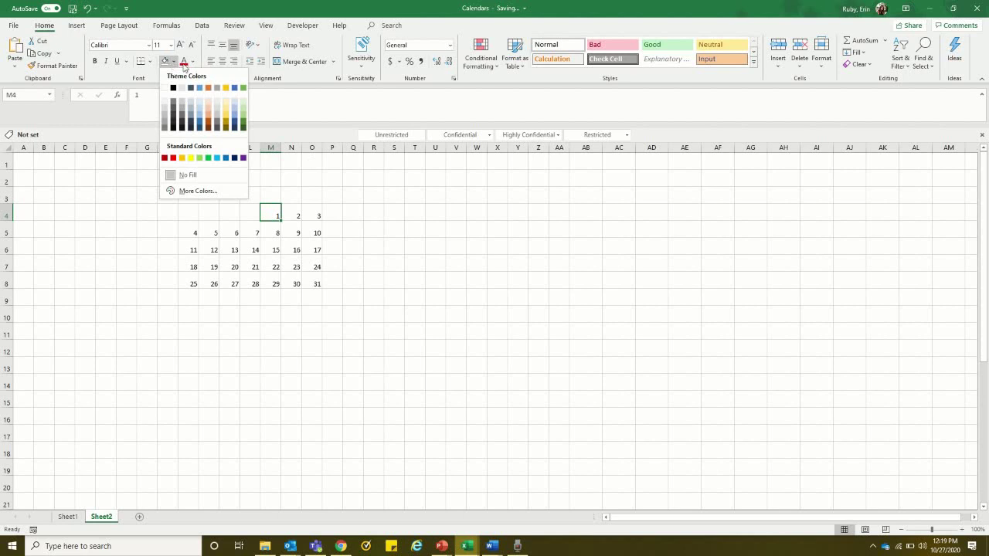
left_click(243, 112)
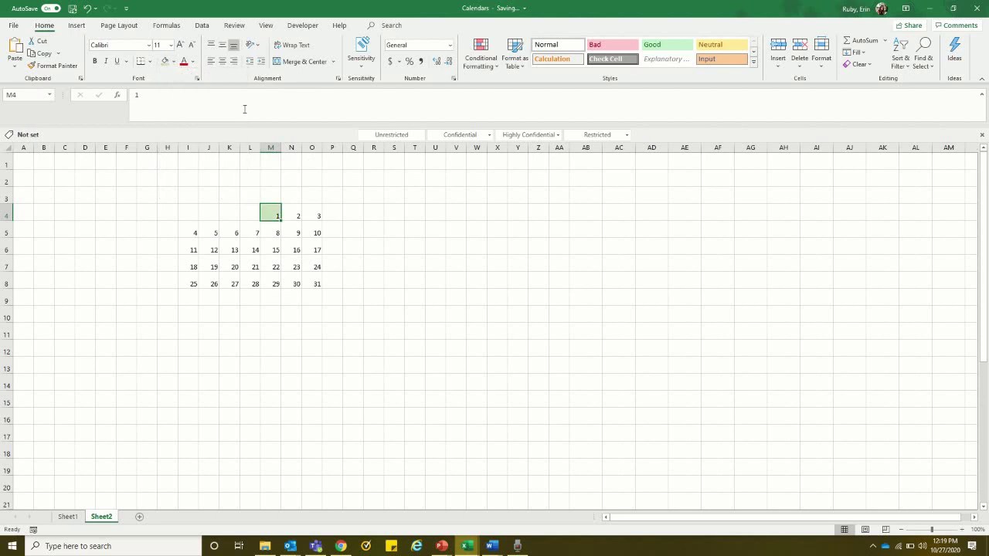
left_click(370, 214)
left_click(164, 61)
left_click(344, 262)
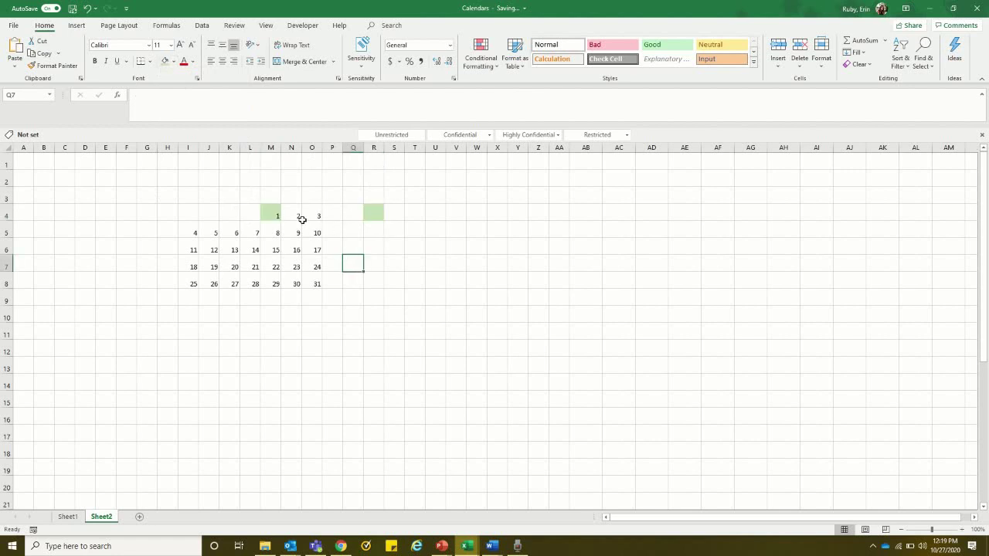
Fill dates 2 through 17 with light orange, covering cells N4 to O6 and I5 to M6.
left_click_drag(295, 214, 318, 248)
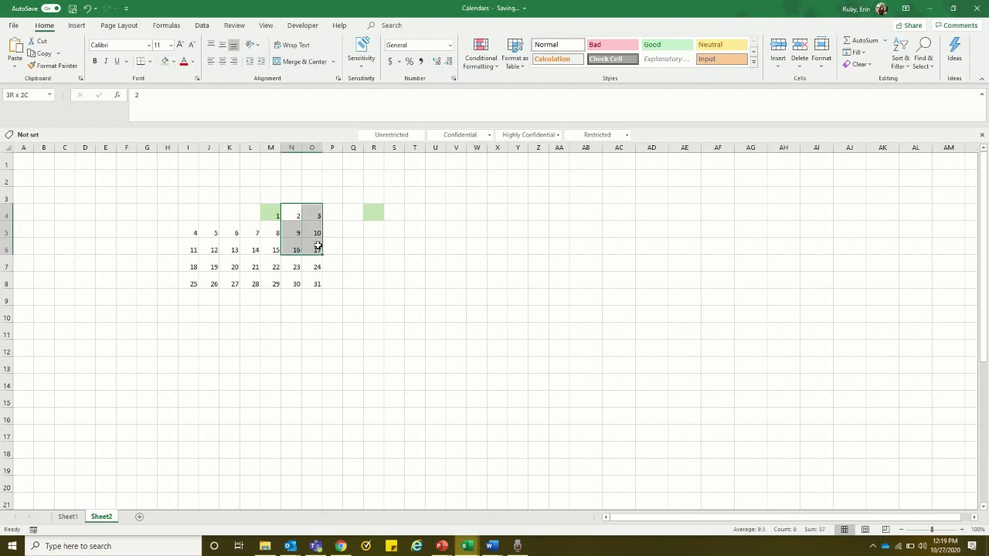
left_click(174, 61)
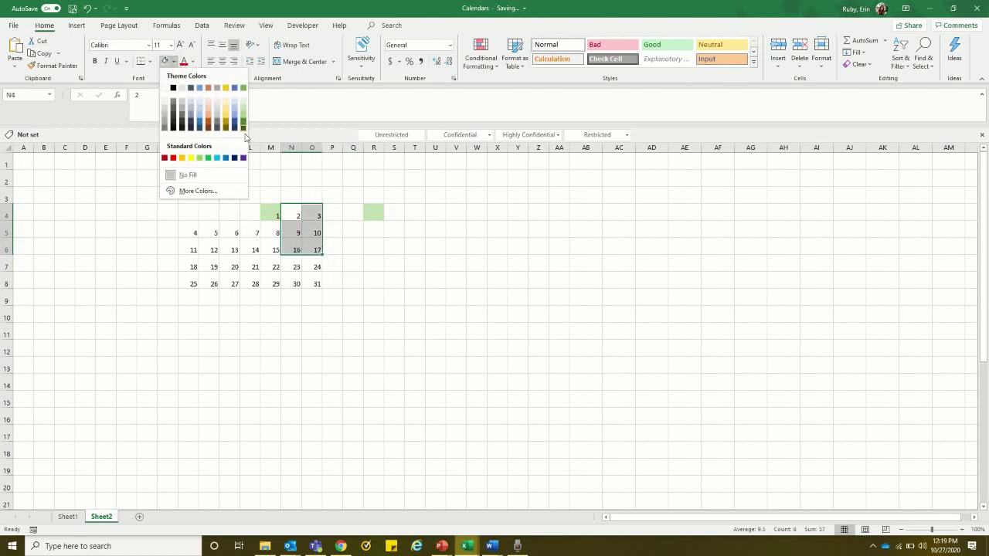
left_click(208, 110)
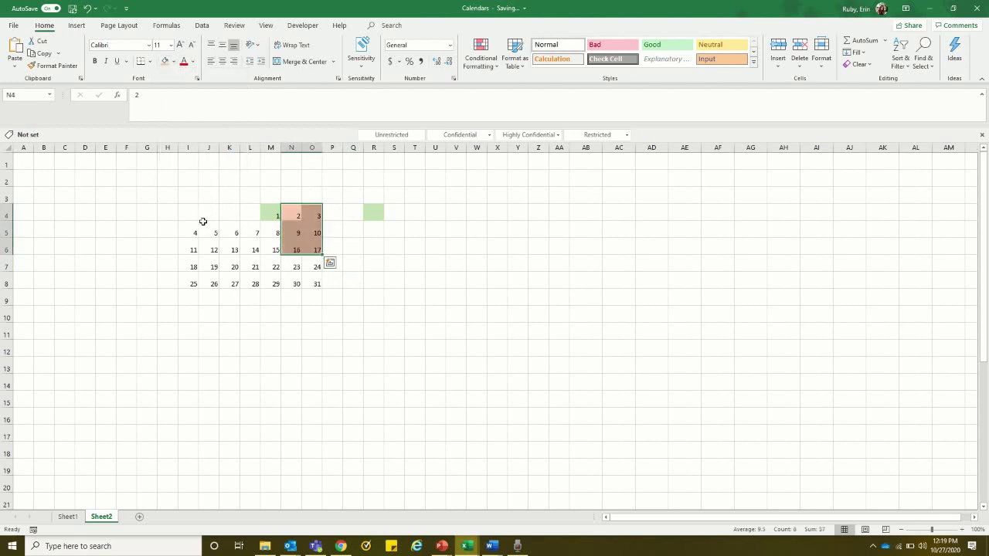
left_click_drag(193, 226, 272, 249)
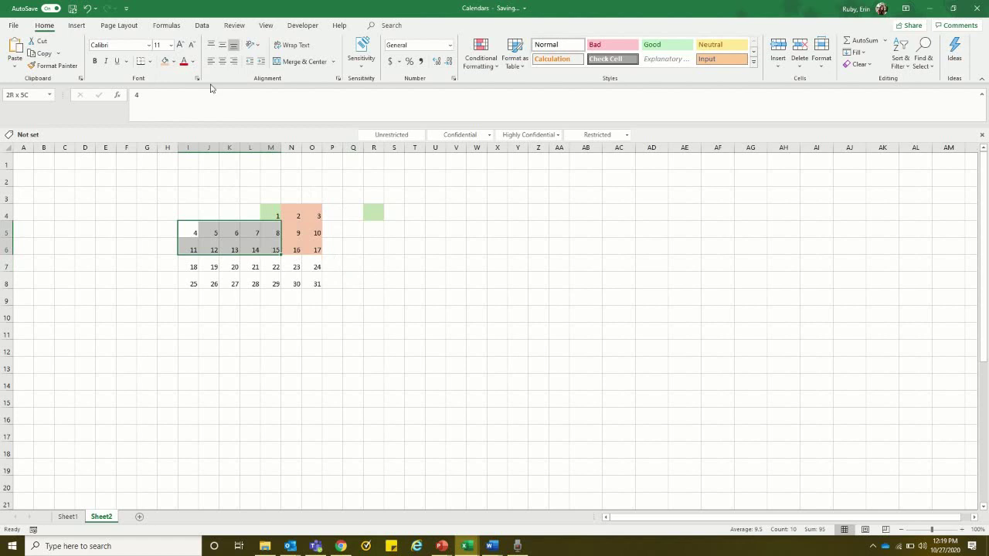
left_click(166, 62)
left_click(225, 280)
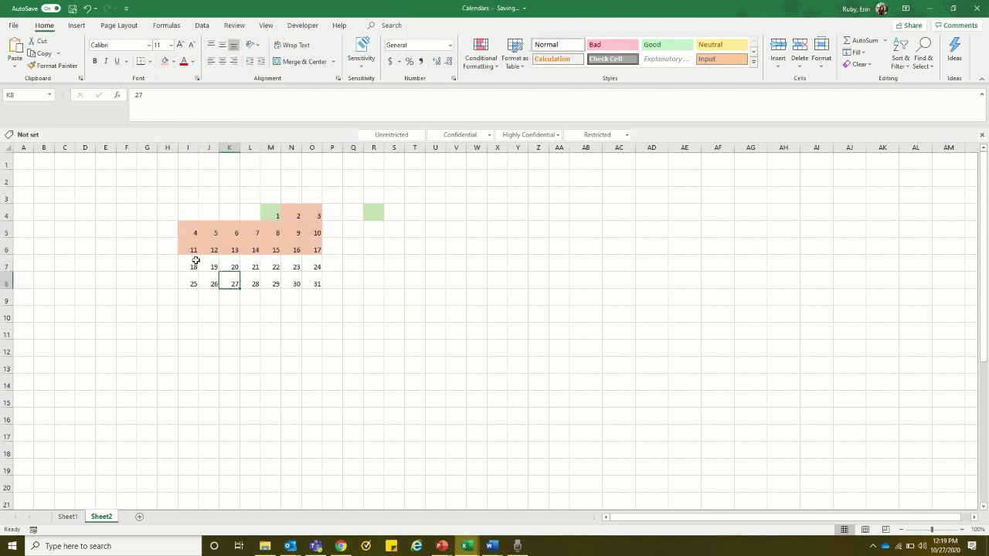
Fill dates 18 to 22 in I7 to M7 with light blue and date 23 in N7 with light gold.
left_click_drag(189, 262, 275, 267)
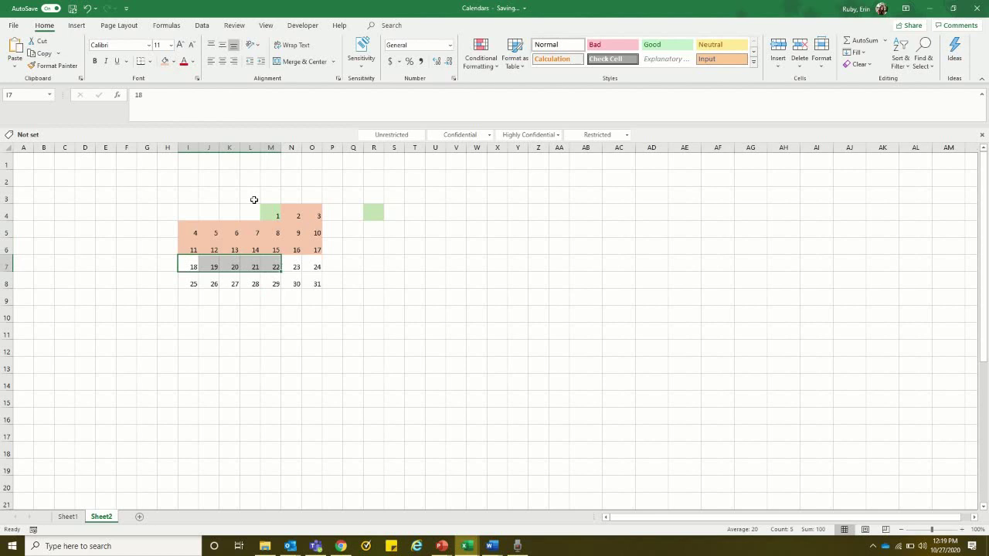
left_click(175, 61)
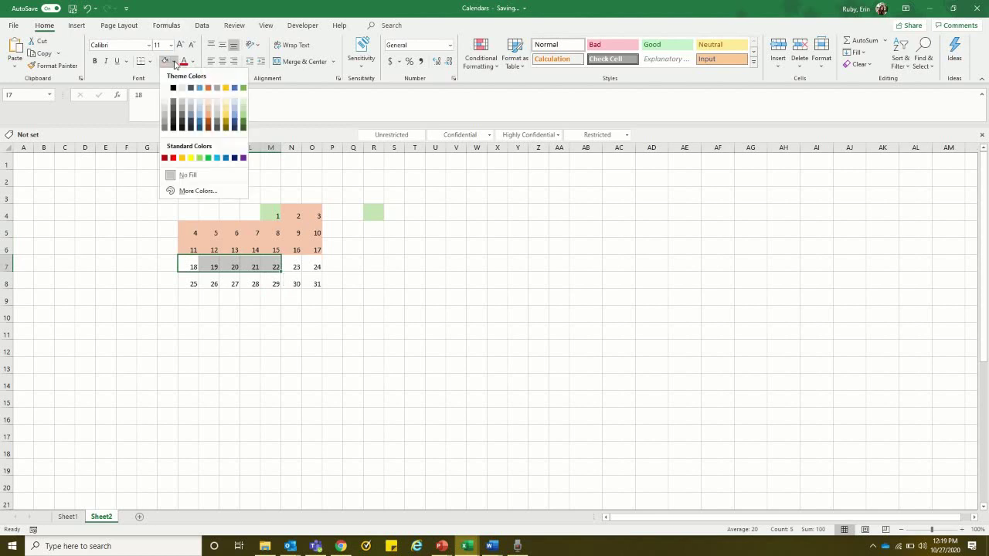
left_click(199, 96)
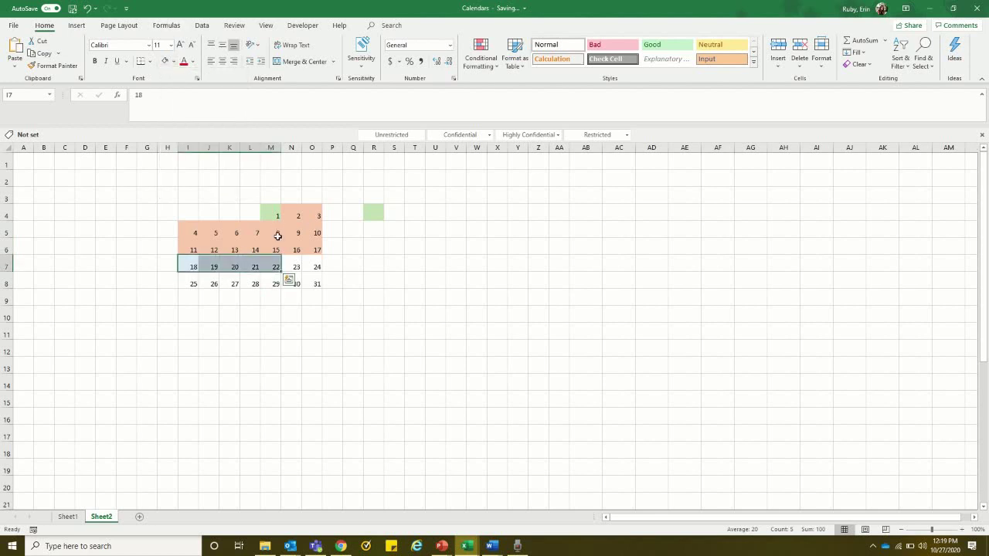
left_click(294, 266)
left_click(173, 61)
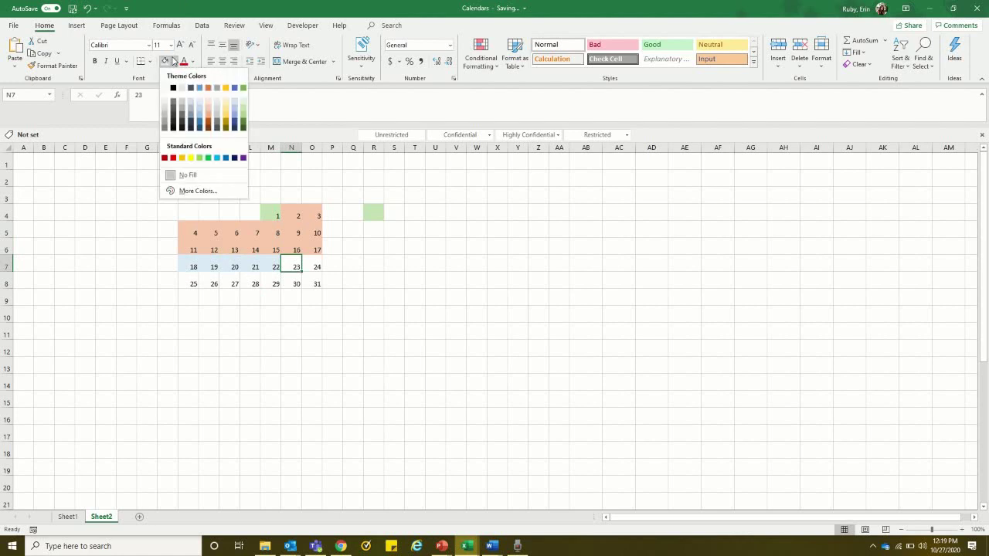
left_click(226, 117)
left_click(352, 262)
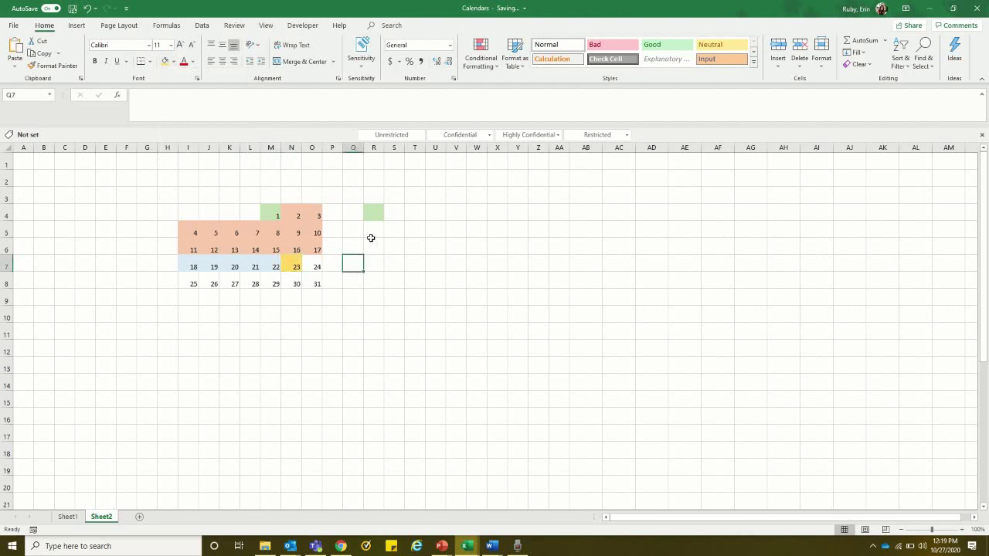
Fill the key cells with the matching calendar colours: R5 light gold, R6 light orange and R7 light blue.
left_click(371, 230)
left_click(164, 61)
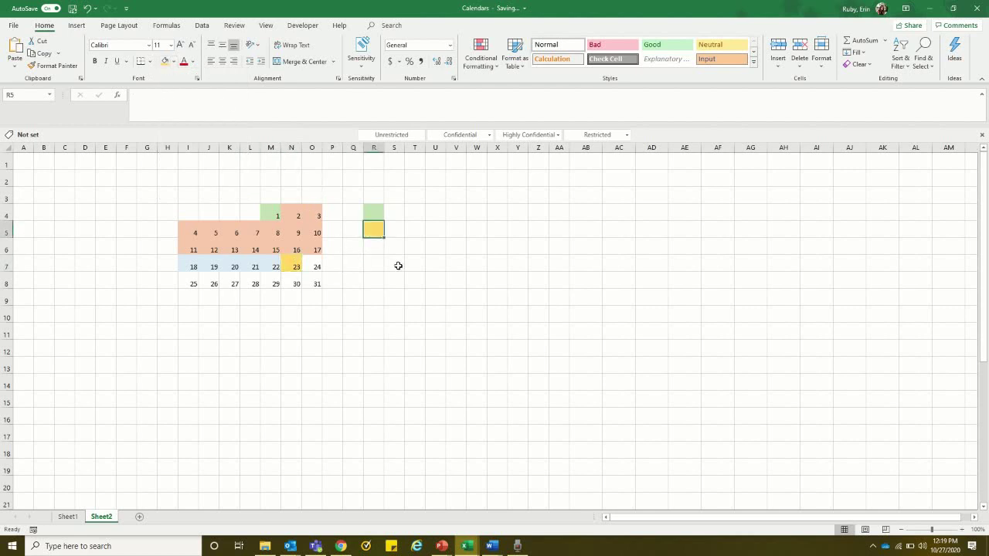
left_click(377, 250)
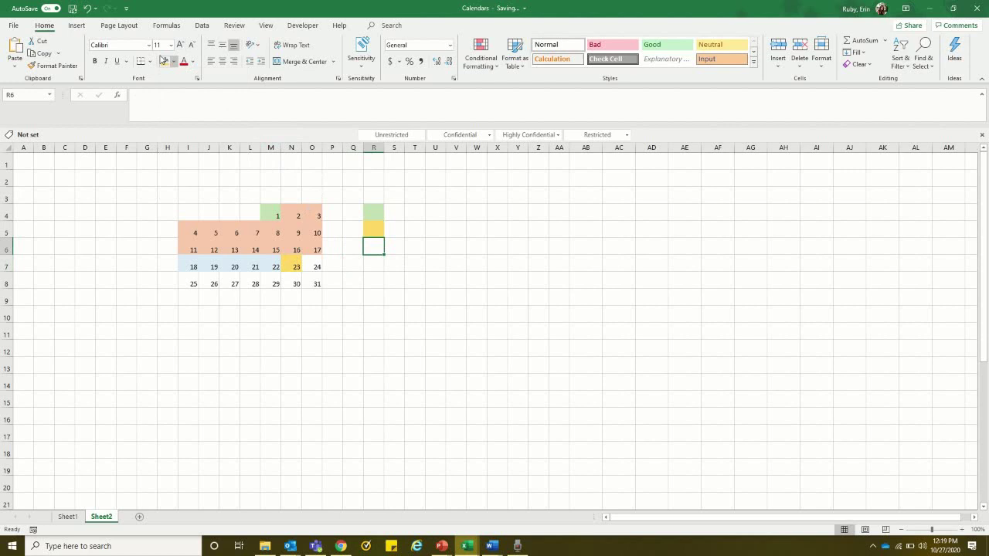
left_click(175, 65)
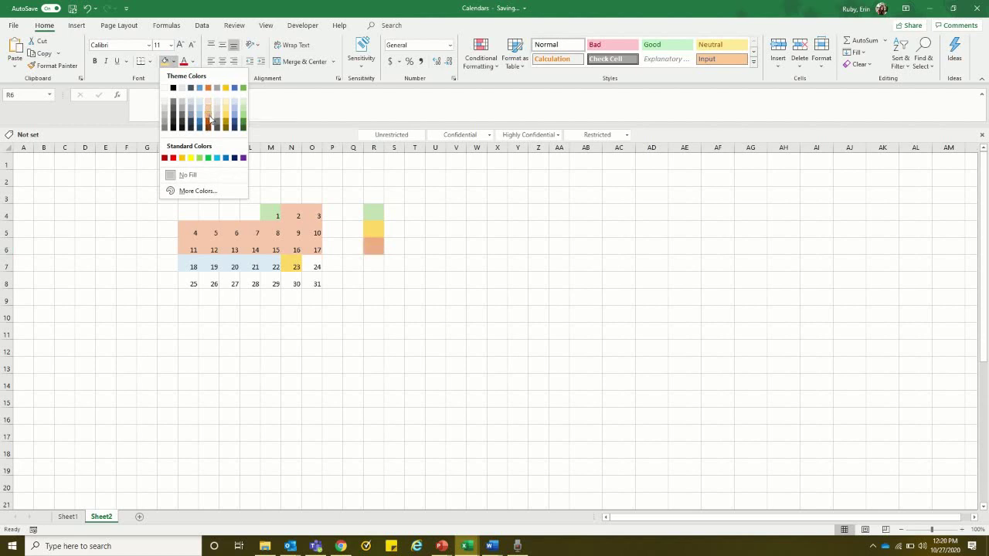
left_click(208, 107)
left_click(374, 266)
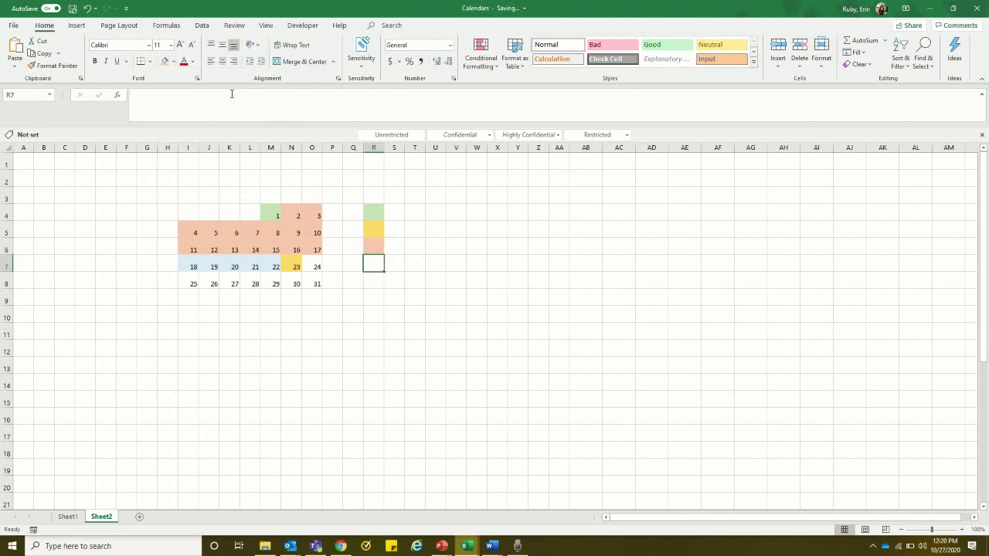
left_click(174, 62)
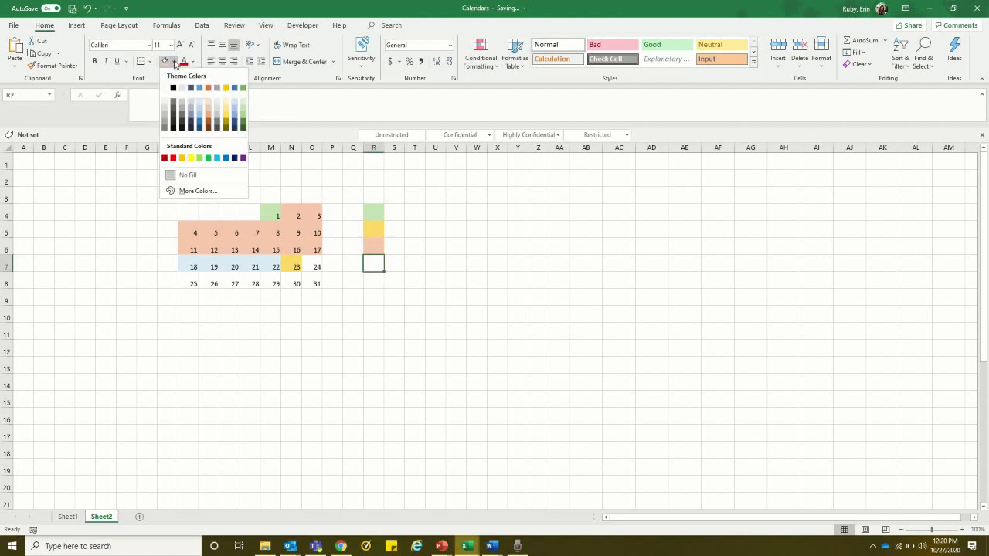
left_click(201, 106)
left_click(372, 319)
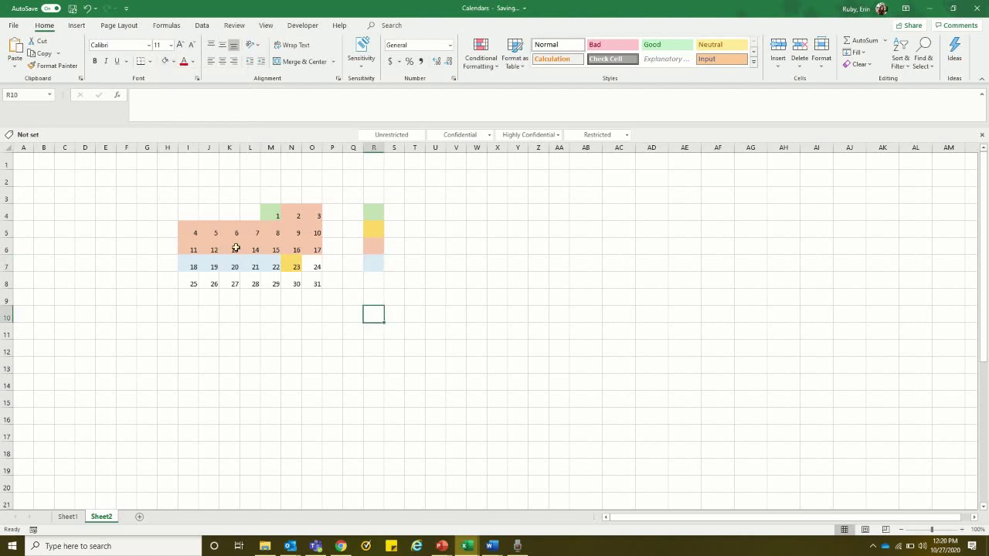
Copy the calendar range I4 to O8, switch to PowerPoint and title slide 3 "Timeline".
left_click_drag(182, 207, 313, 283)
key("ctrl+c")
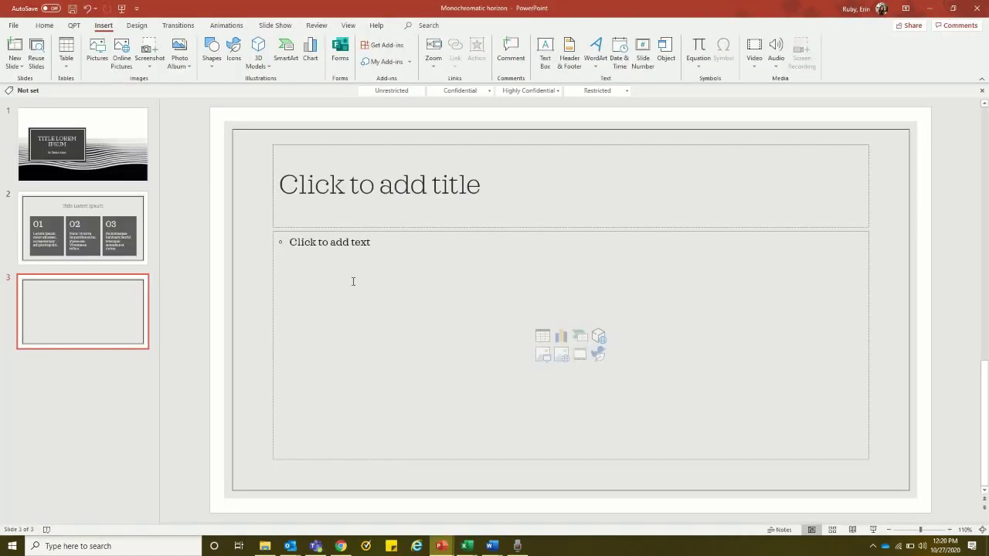
left_click(358, 194)
type("Timeline")
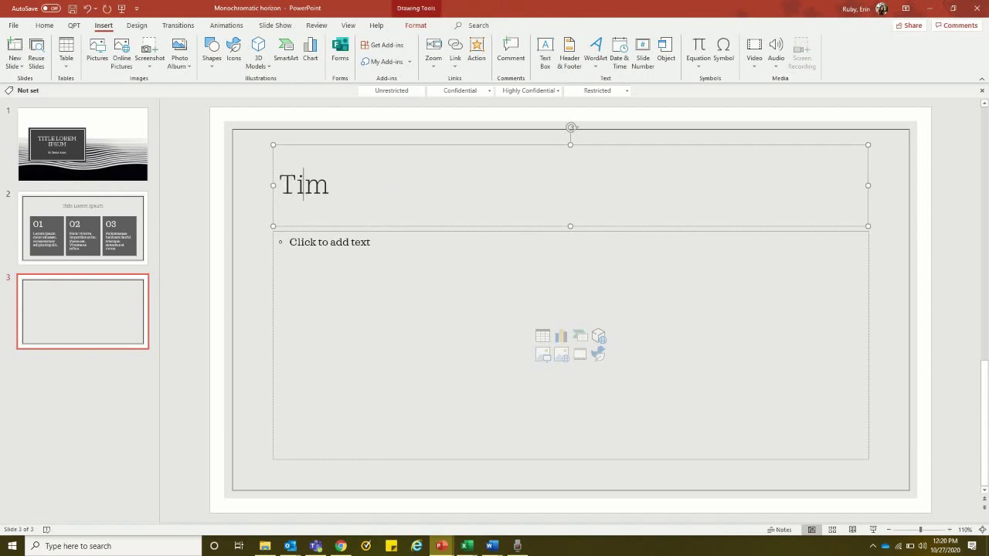
Embed the copied calendar on the Timeline slide and delete the empty text placeholder behind it.
left_click(349, 299)
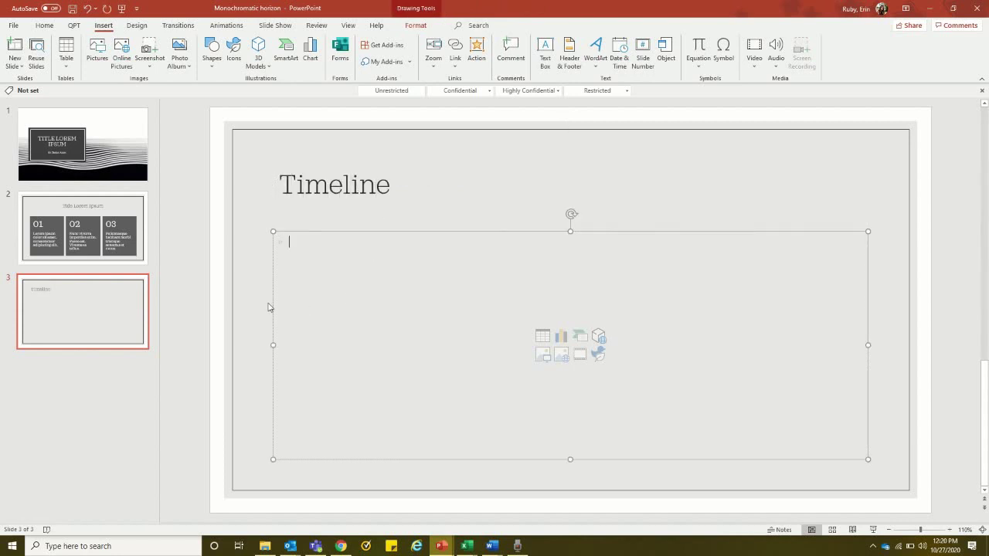
right_click(263, 299)
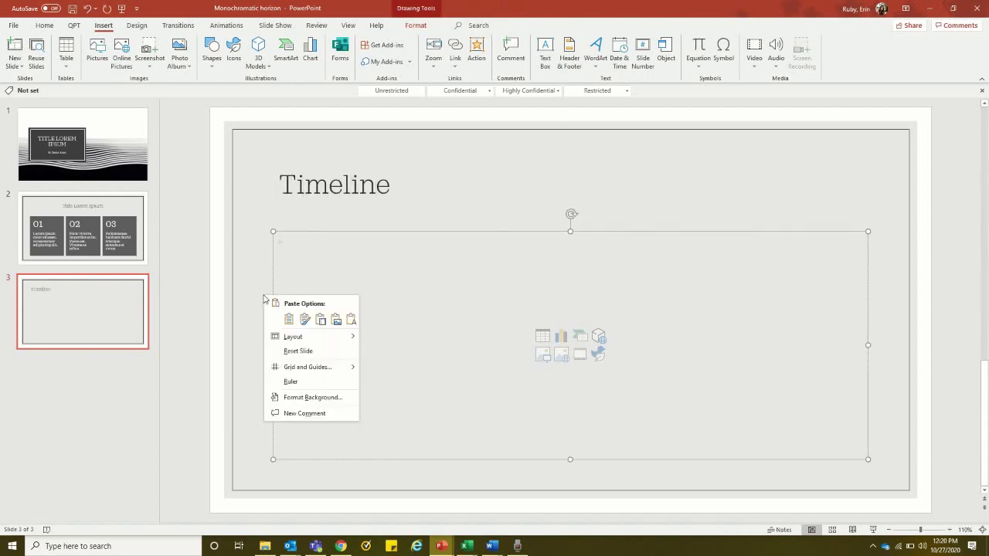
left_click(319, 320)
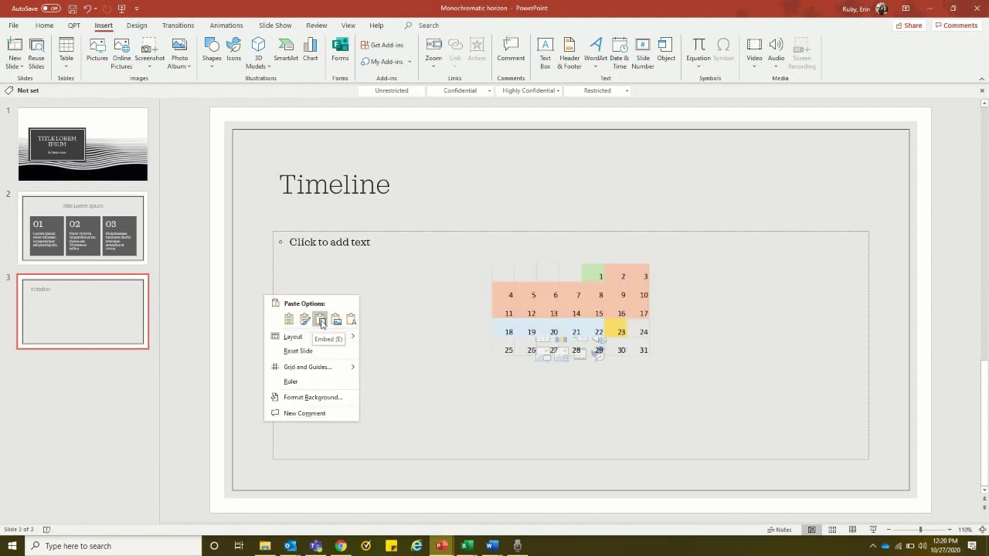
left_click(320, 321)
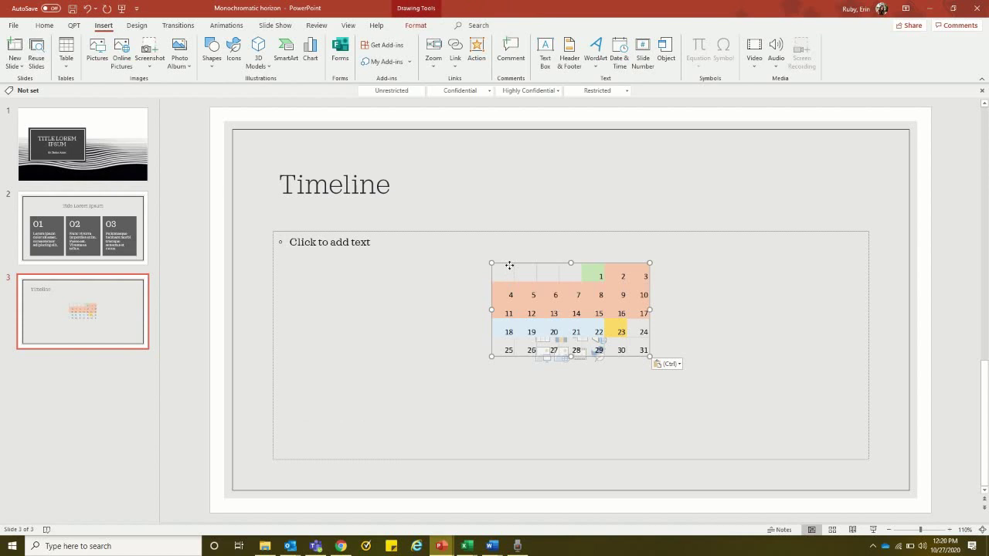
left_click_drag(506, 277, 399, 288)
left_click(365, 231)
key("Delete")
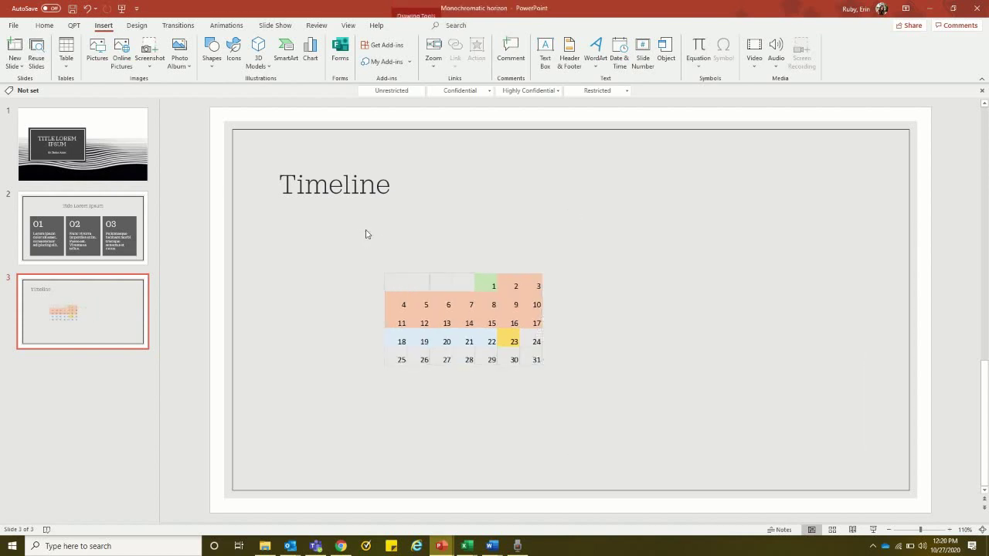
Enlarge the embedded calendar to nearly twice its size and position it in the middle of the slide below the title.
left_click(439, 288)
left_click_drag(543, 367, 667, 397)
left_click_drag(579, 330, 607, 280)
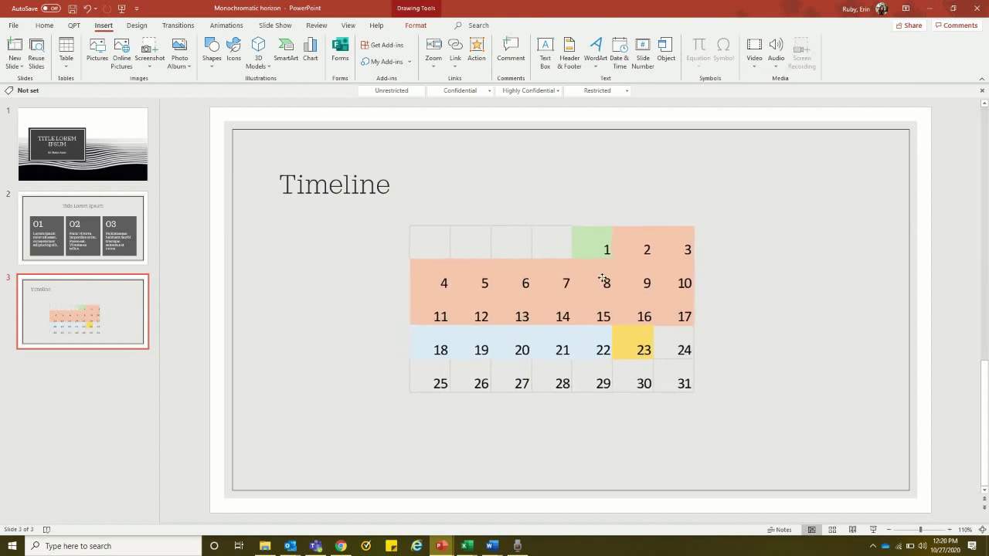
left_click(349, 345)
Copy the green key cell R4 from Excel, embed it on the PowerPoint slide and place it to the lower left of the calendar.
key("alt+Tab")
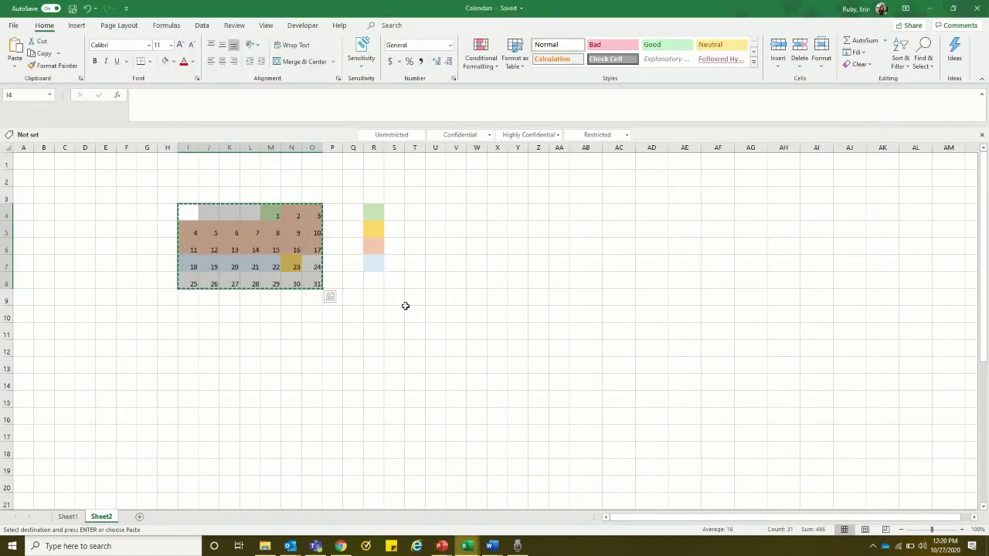
left_click(368, 208)
key("Escape")
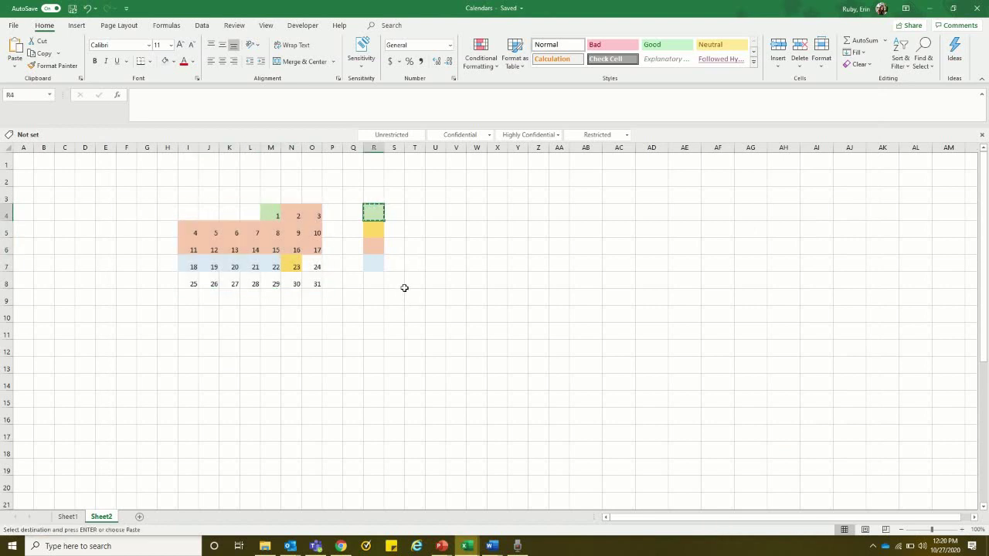
left_click_drag(317, 283, 188, 215)
key("alt+Tab")
right_click(294, 326)
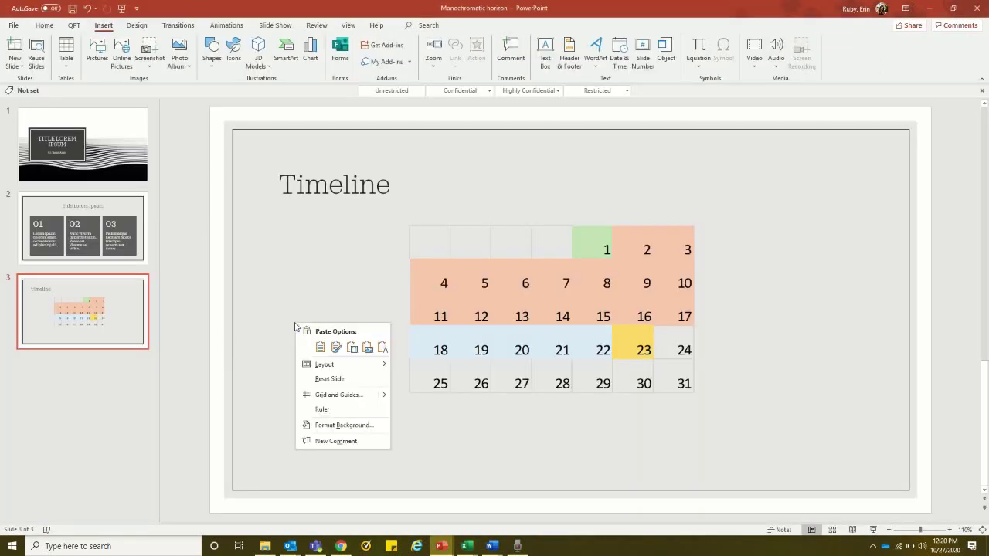
left_click(367, 346)
left_click_drag(572, 312, 284, 378)
Copy the gold key cell R5 from Excel, embed it on the PowerPoint slide and place it below the green key square.
key("alt+Tab")
left_click(374, 213)
key("ctrl+c")
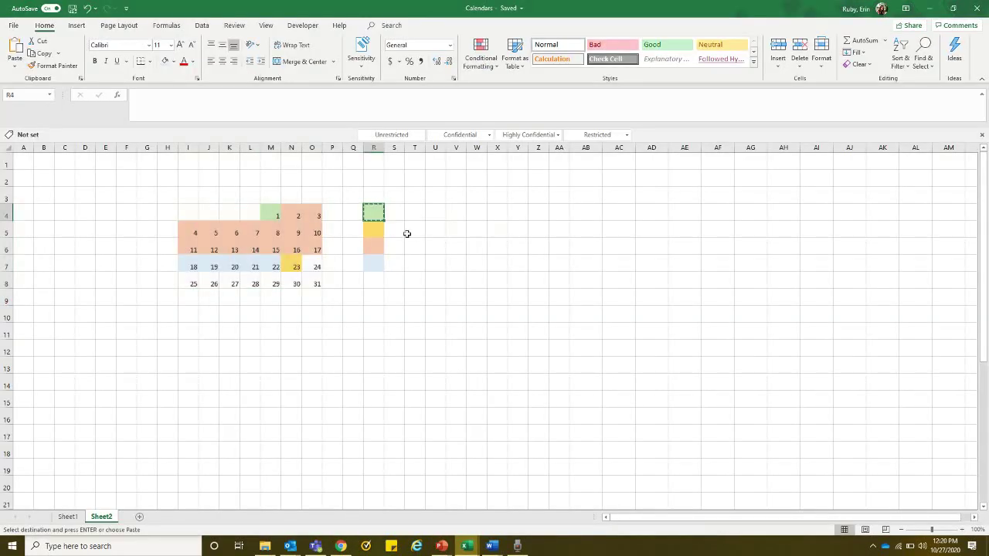
left_click(378, 231)
key("alt+Tab")
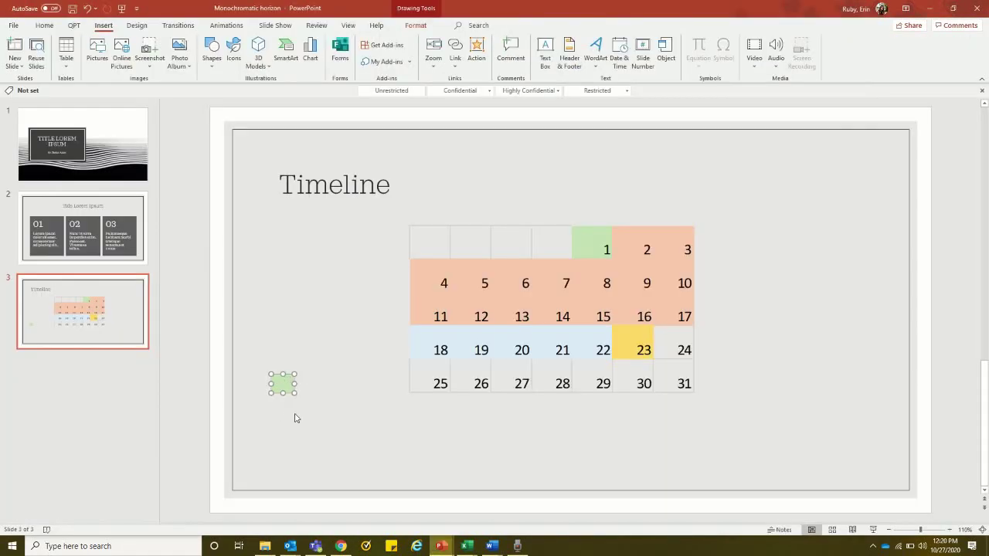
left_click(293, 414)
right_click(295, 414)
left_click(352, 311)
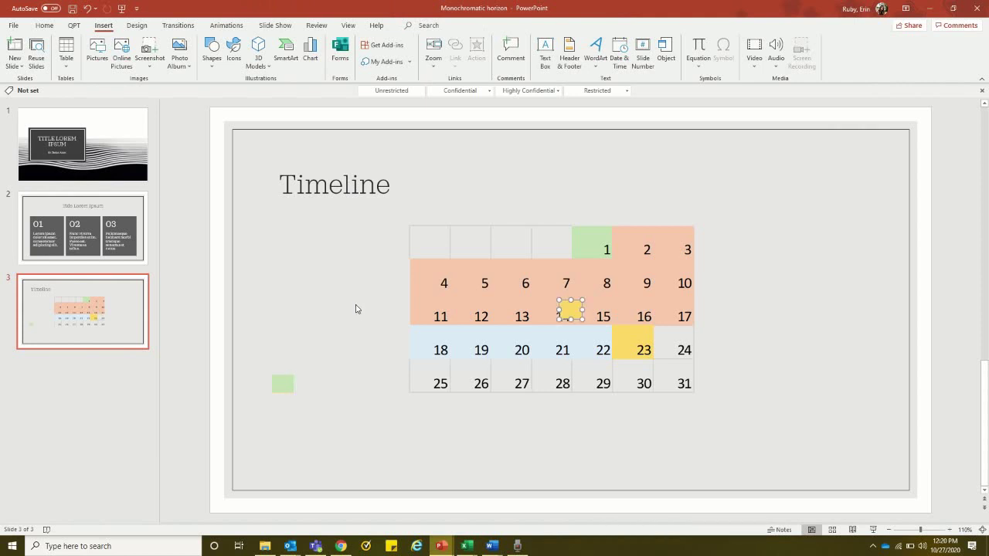
left_click_drag(572, 310, 284, 450)
Copy the light orange key cell R6 from Excel, embed it on the PowerPoint slide and place it between the green and gold squares.
key("alt+Tab")
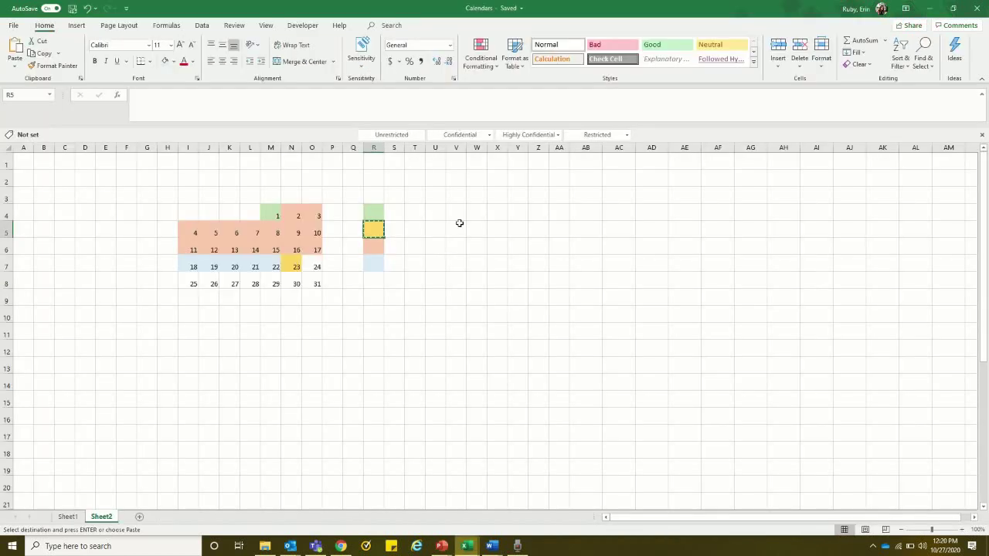
left_click(376, 247)
key("alt+Tab")
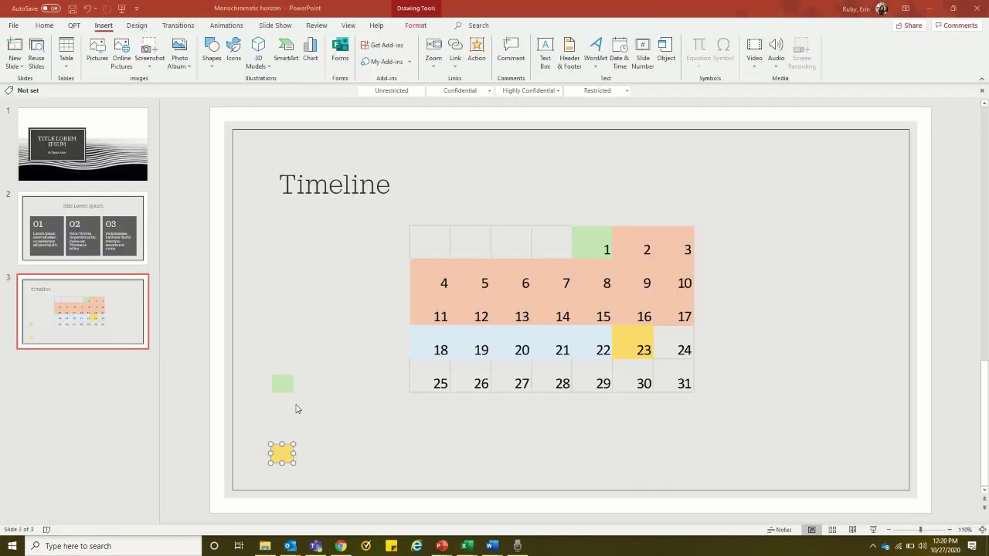
right_click(276, 412)
left_click(340, 308)
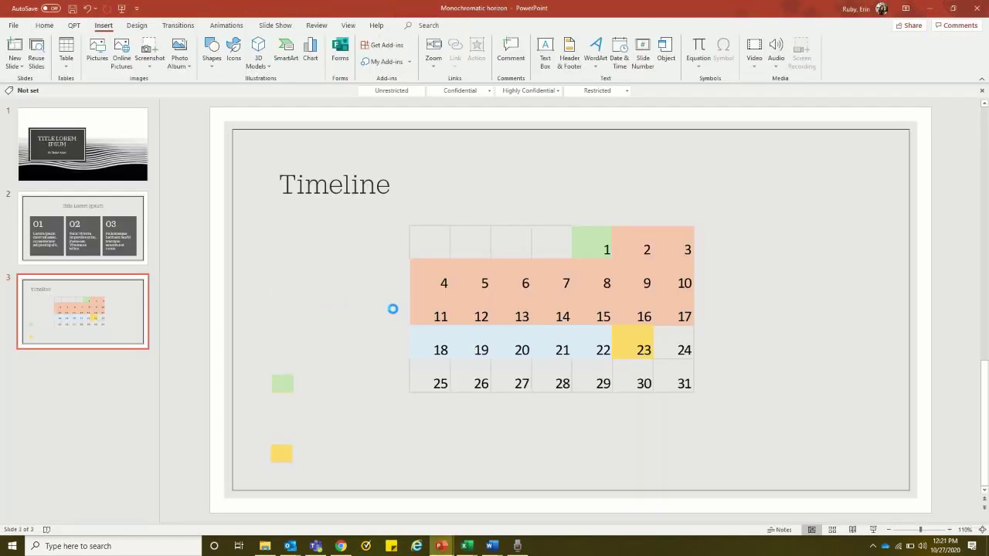
mouse_move(567, 311)
left_mouse_down()
mouse_move(297, 385)
mouse_move(276, 410)
left_mouse_up()
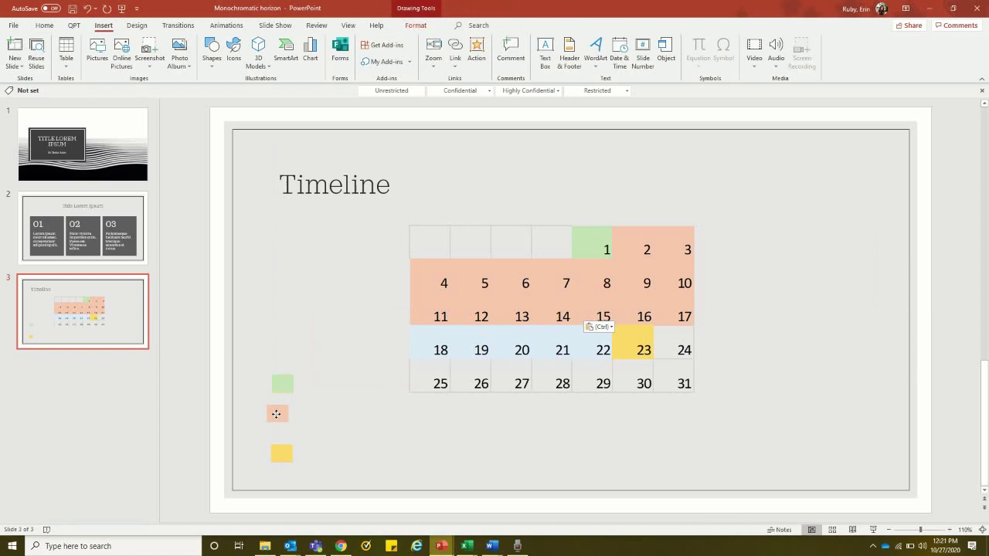
Copy the light blue key cell R7 from Excel, embed it on the PowerPoint slide and place it beside the other key squares.
key("alt+Tab")
left_click(376, 266)
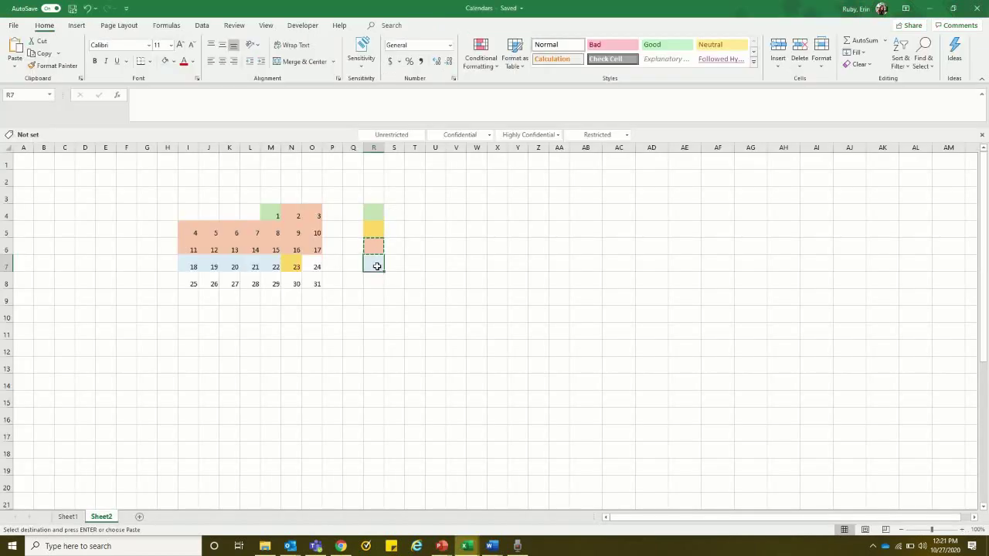
key("alt+Tab")
right_click(312, 429)
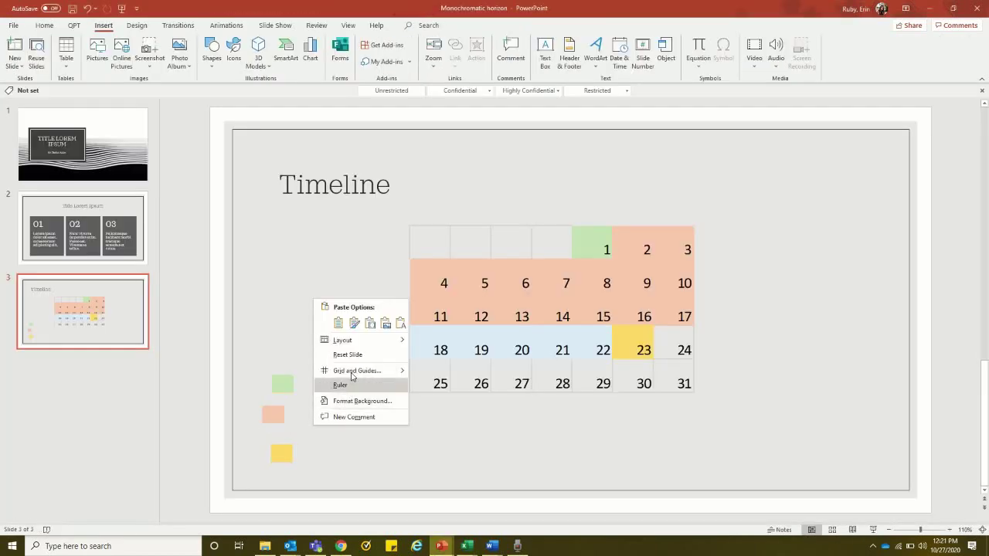
left_click(369, 325)
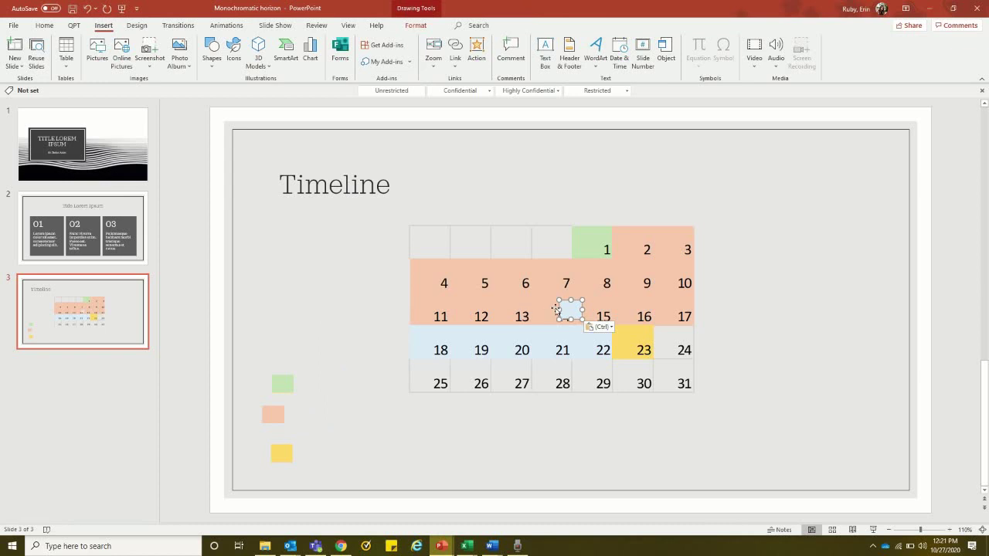
left_click_drag(568, 313, 306, 432)
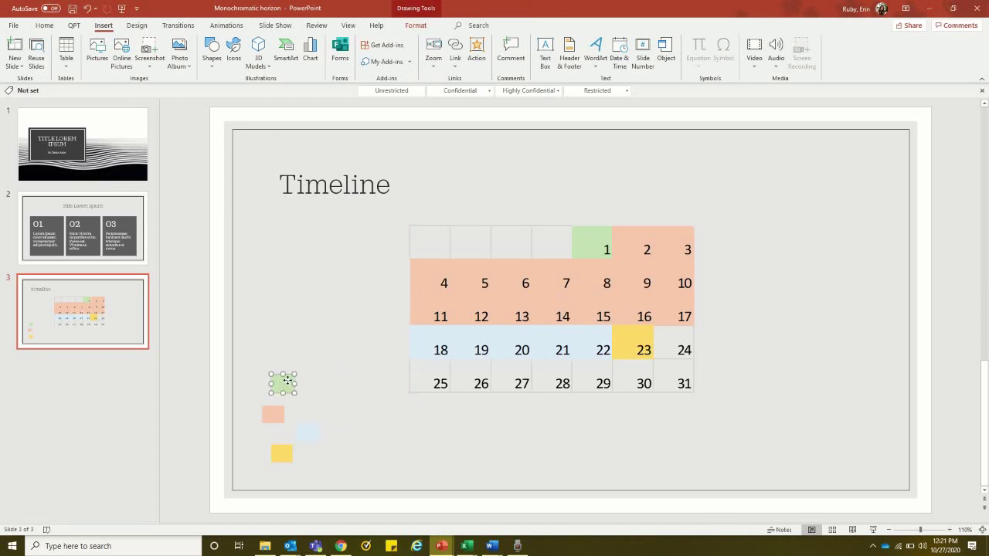
Arrange the key squares in one evenly spaced column ordered green, light orange, light blue and gold.
left_click_drag(284, 386, 285, 365)
left_click_drag(273, 422, 285, 400)
left_click_drag(307, 431, 281, 421)
left_click(327, 440)
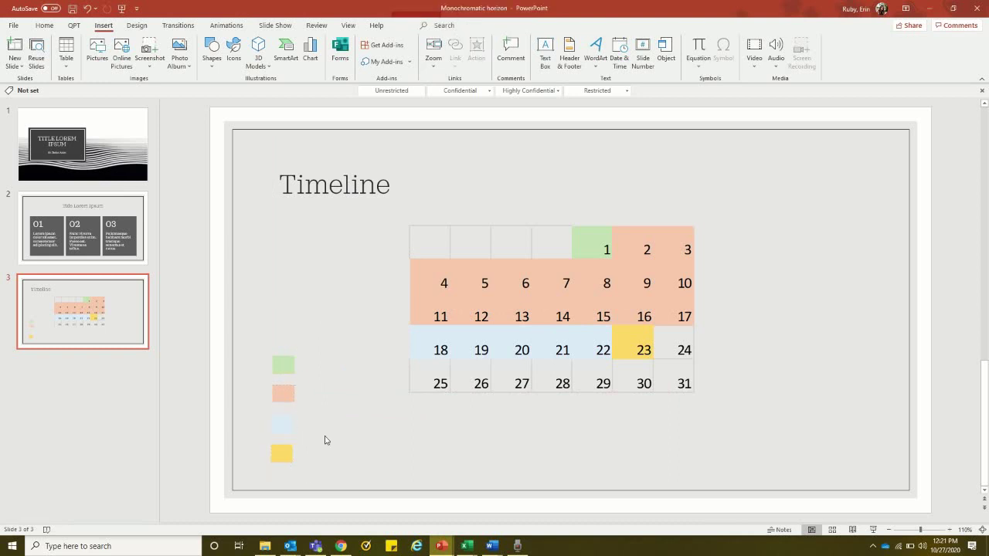
Select all four key squares and align them to a common vertical centre line with Align Center.
left_click(291, 363)
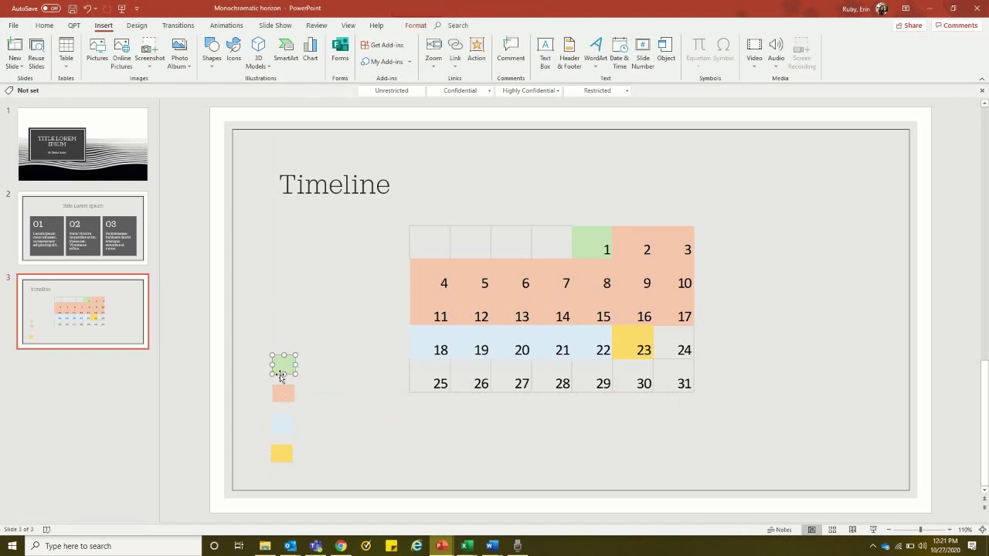
left_click(280, 393, "shift")
left_click(275, 424, "shift")
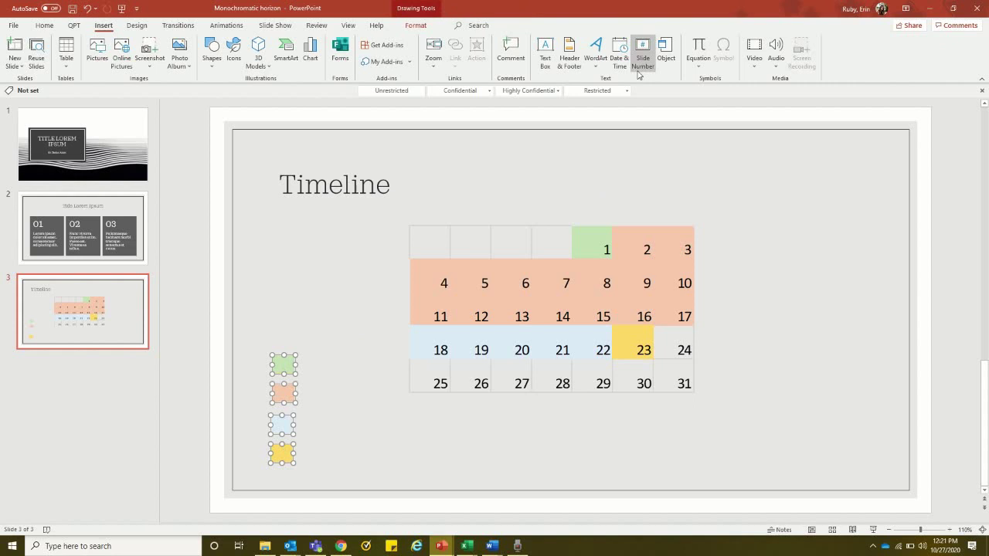
left_click(417, 25)
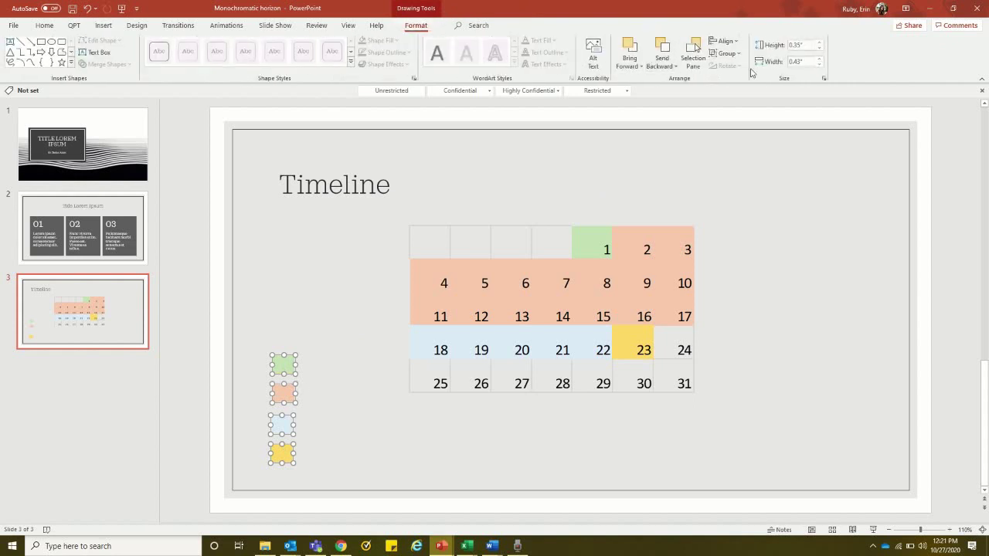
left_click(724, 41)
left_click(743, 70)
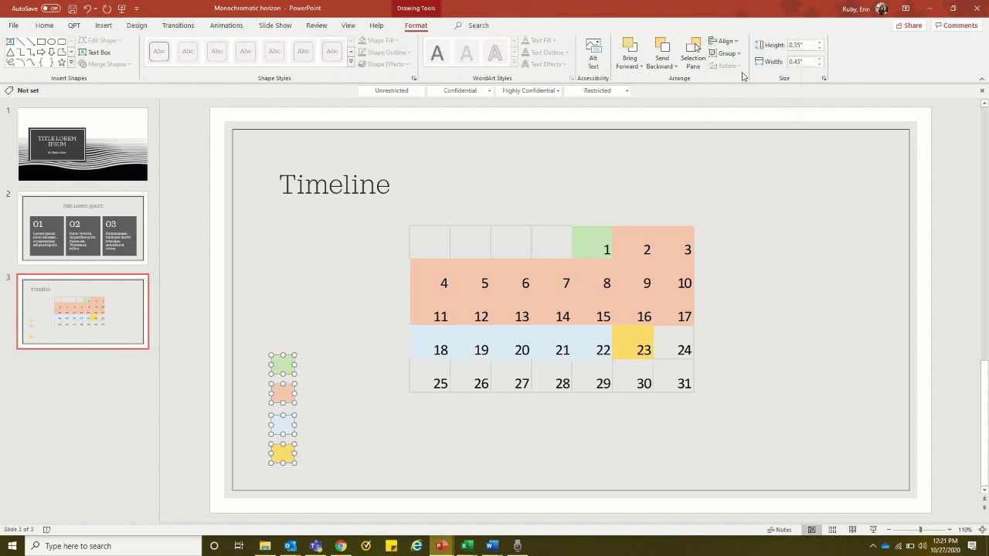
left_click(336, 421)
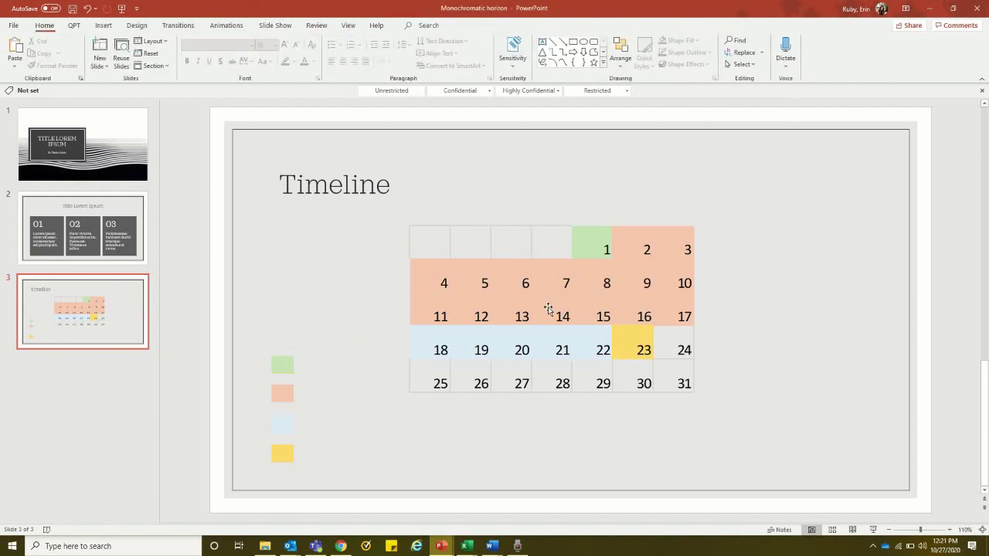
Move the calendar toward the right side of the slide and add a text box reading "November" centred above it.
left_click_drag(561, 311, 636, 313)
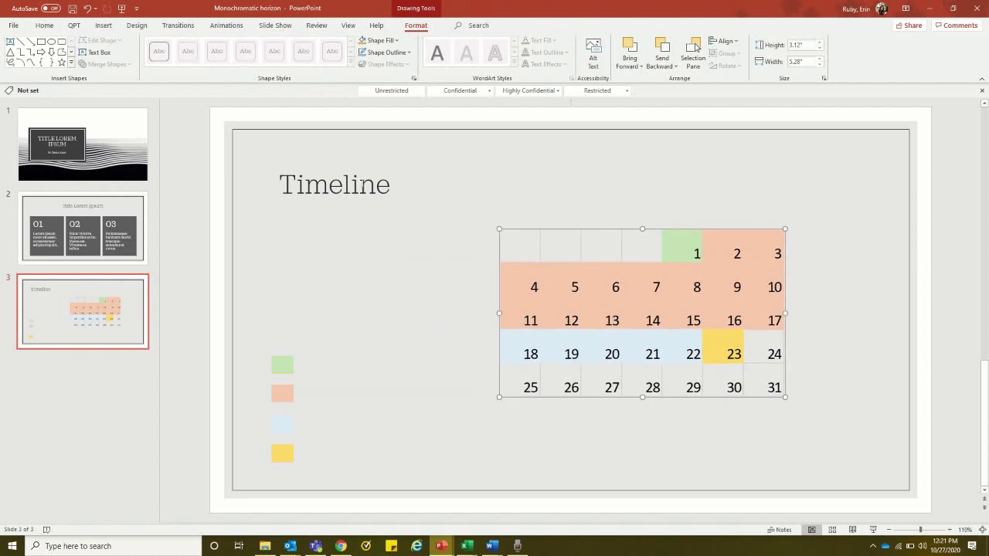
left_click(11, 43)
left_click(360, 267)
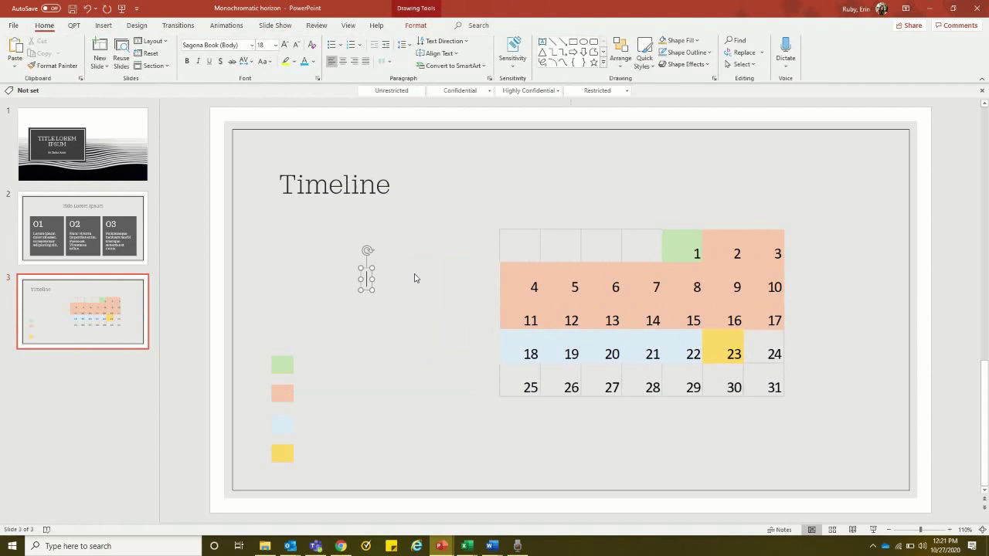
type("November")
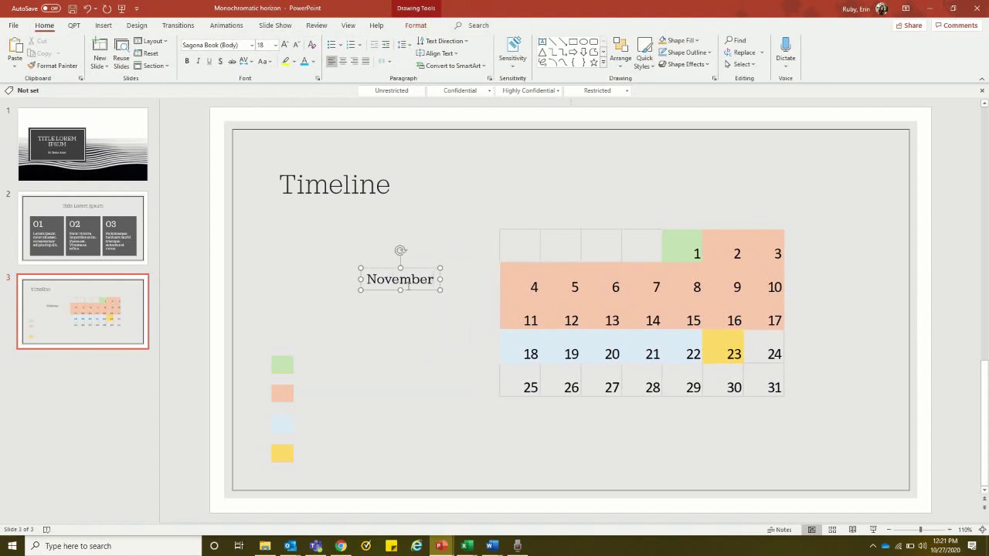
Duplicate the month text box beside the green key square and change the copy's text to "Start date".
left_click_drag(414, 291, 364, 369)
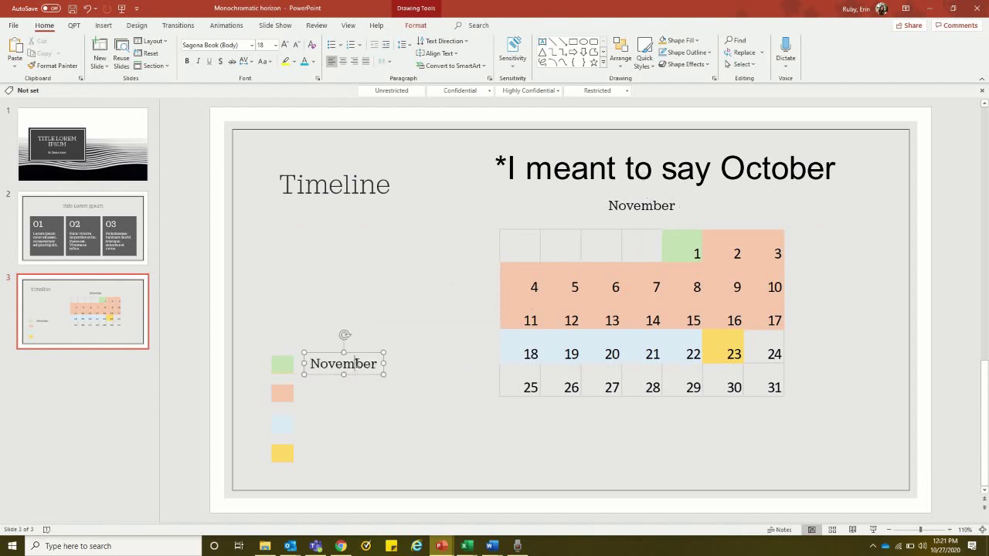
double_click(355, 363)
type("Start date")
Duplicate the "Start date" label beside the light orange key square and change the copy's text to "In progress".
left_click_drag(366, 377, 363, 406)
double_click(358, 395)
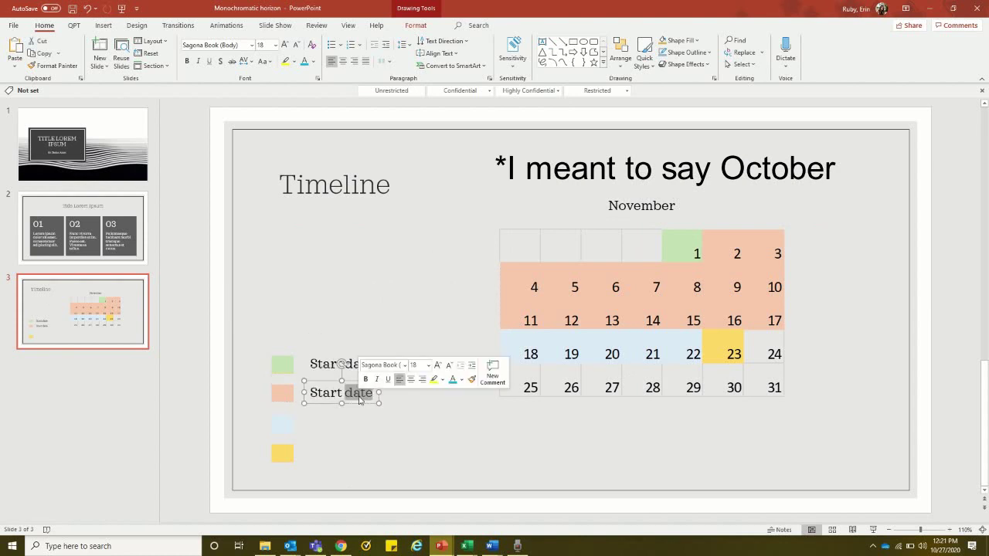
key("BackSpace")
key("BackSpace")
key("BackSpace")
key("BackSpace")
key("BackSpace")
key("BackSpace")
key("BackSpace")
type("In")
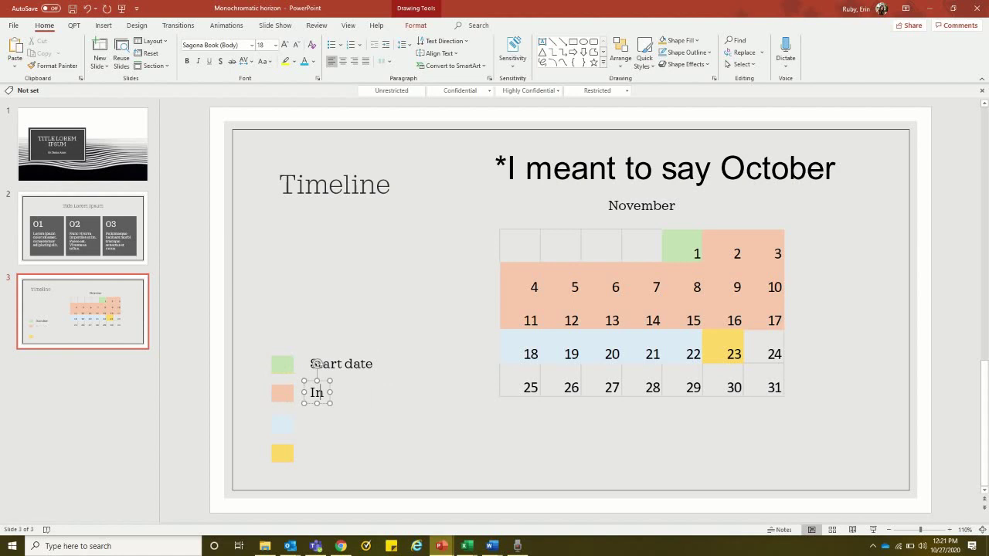
type(" progress")
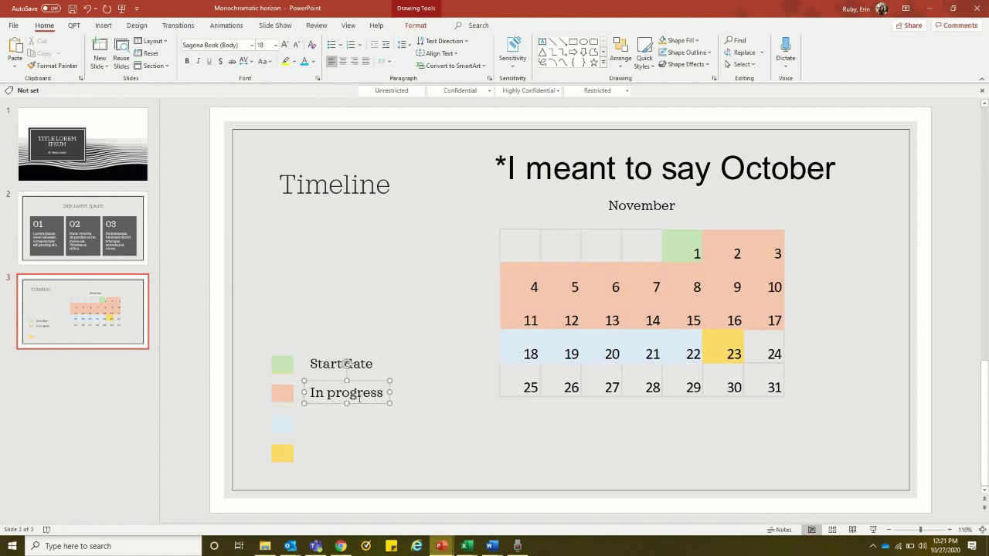
Duplicate the "In progress" label beside the light blue key square and change the copy's text to "Testing".
left_click_drag(360, 408, 354, 433)
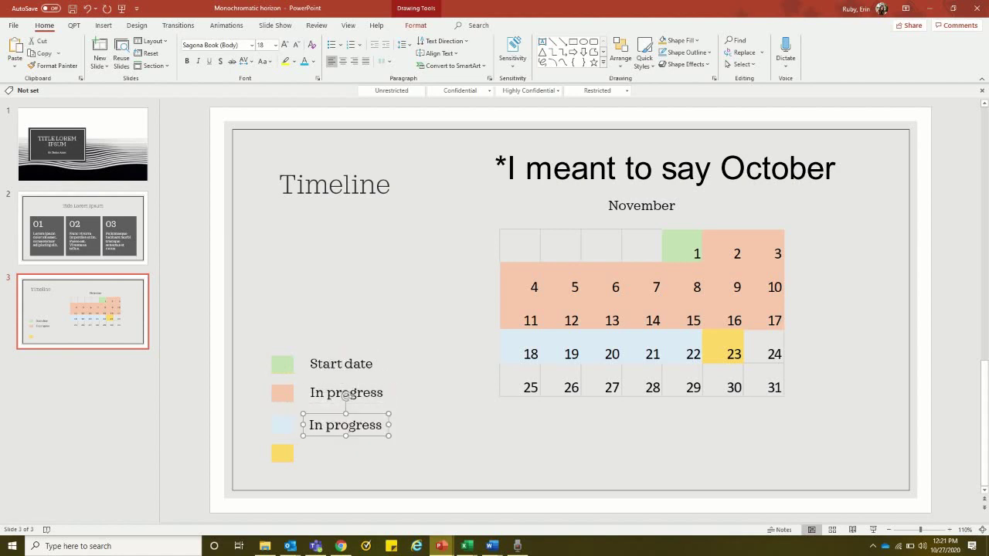
double_click(352, 426)
left_click(351, 427)
double_click(349, 427)
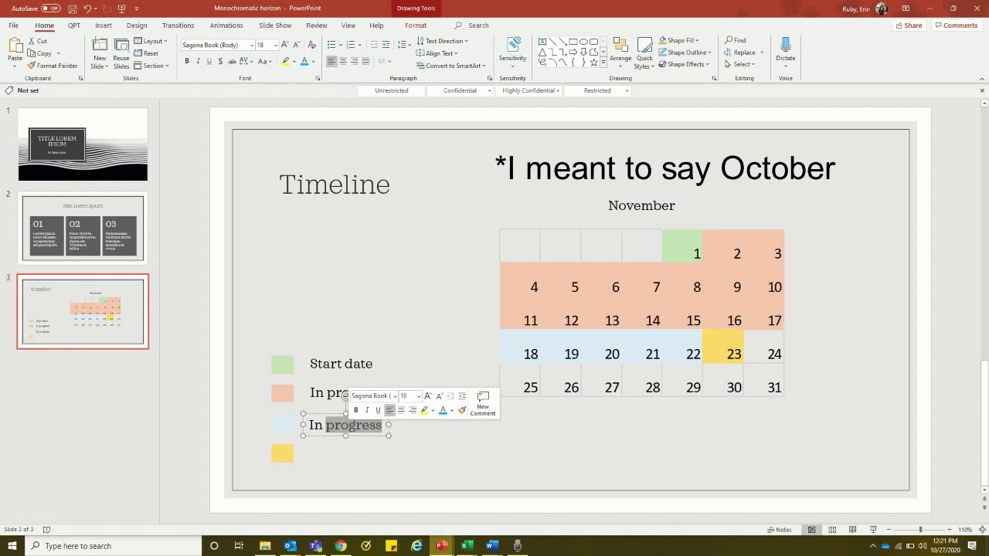
key("ctrl+a")
key("BackSpace")
type("Testing")
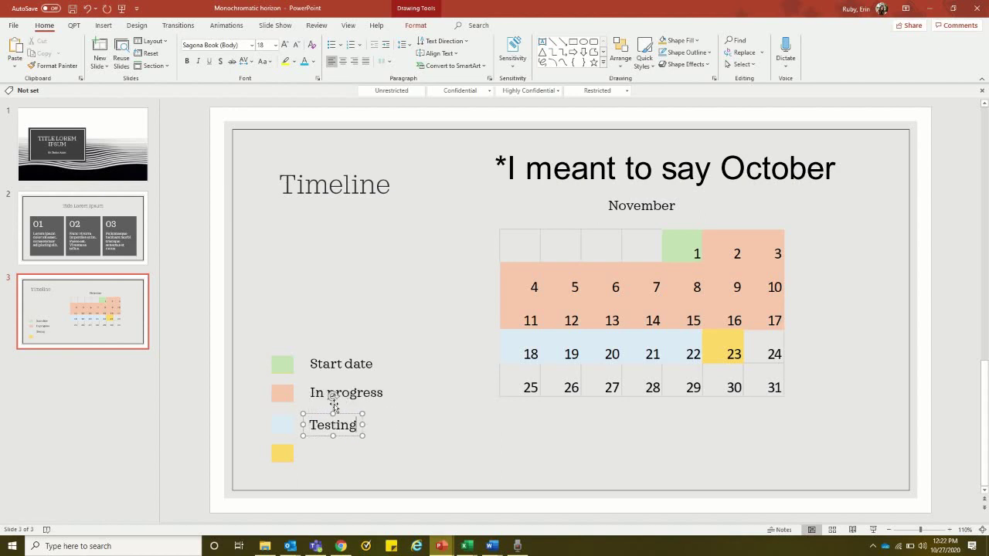
Duplicate the "Testing" label beside the gold key square and change the copy's text to "Complete".
mouse_move(345, 444)
left_mouse_down()
mouse_move(345, 468)
mouse_move(343, 455)
left_mouse_up()
double_click(342, 454)
type("Complete")
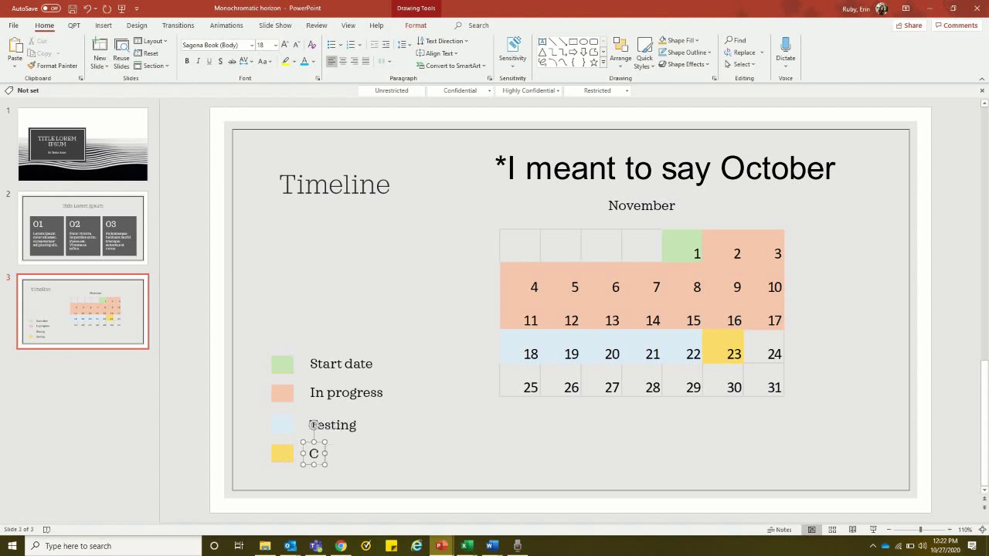
left_click(436, 433)
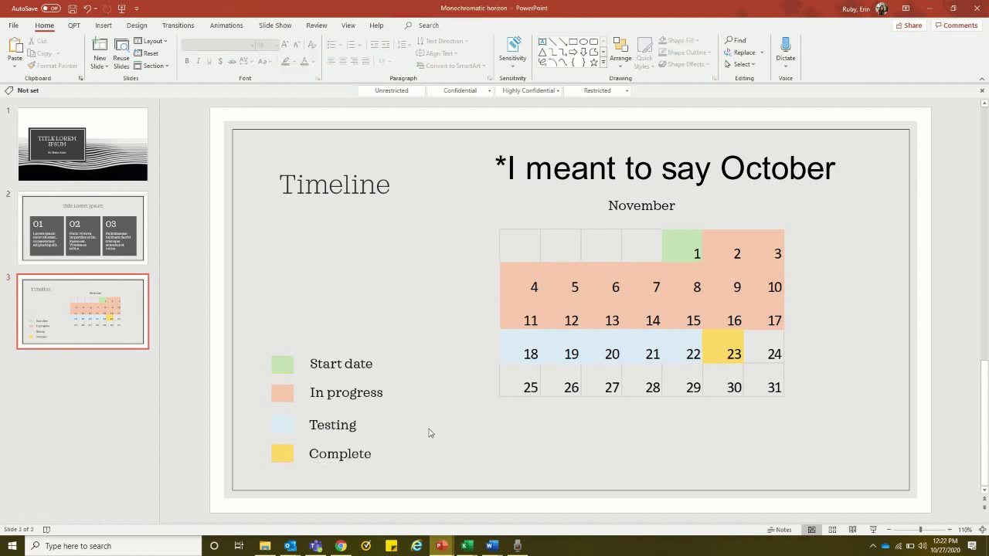